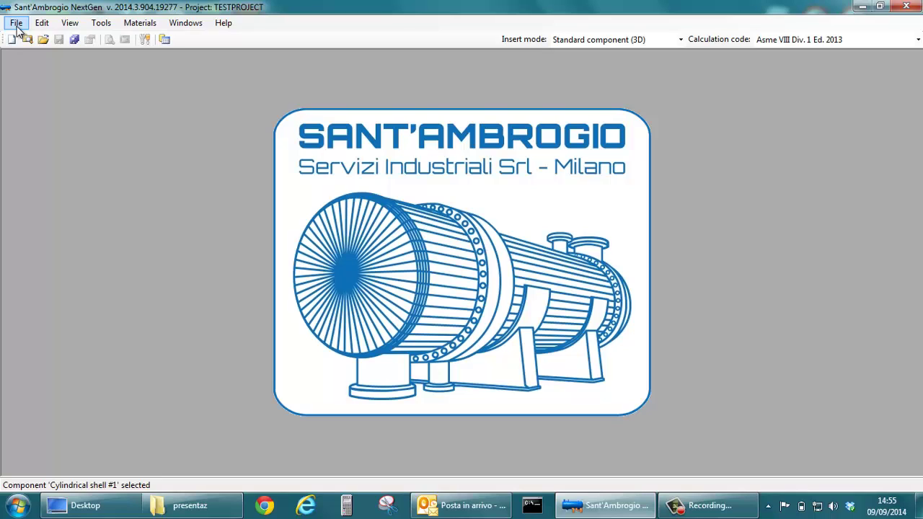
Open the project browser and select the recently opened project TESTPROJECT.
{"action": "left_click", "coordinate": [16, 27]}
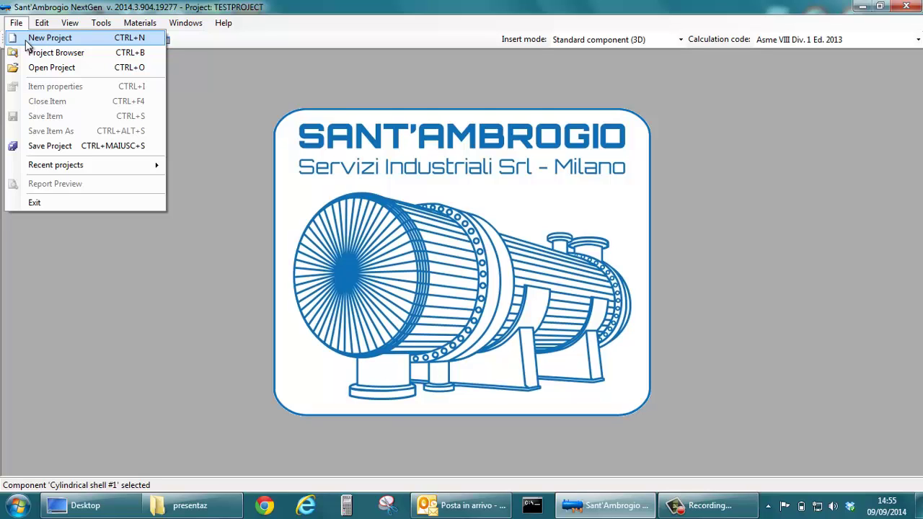
{"action": "left_click", "coordinate": [34, 53]}
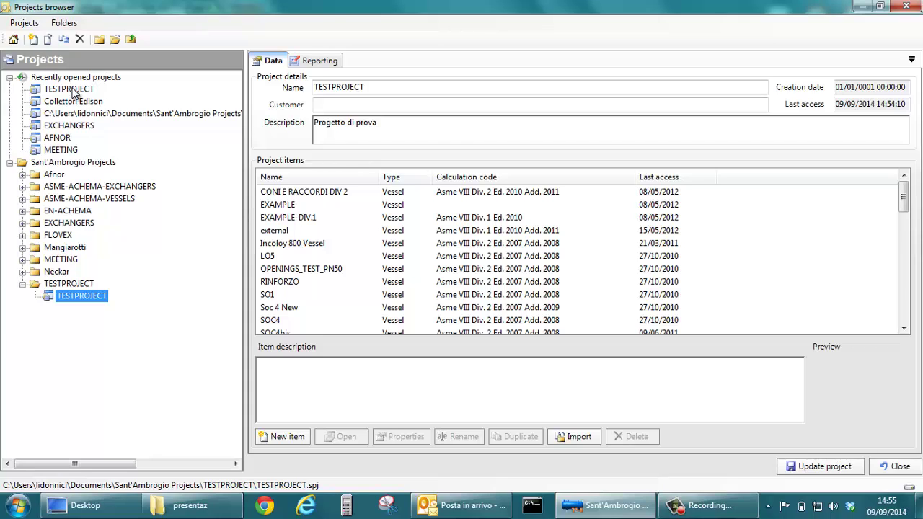
{"action": "left_click", "coordinate": [72, 91]}
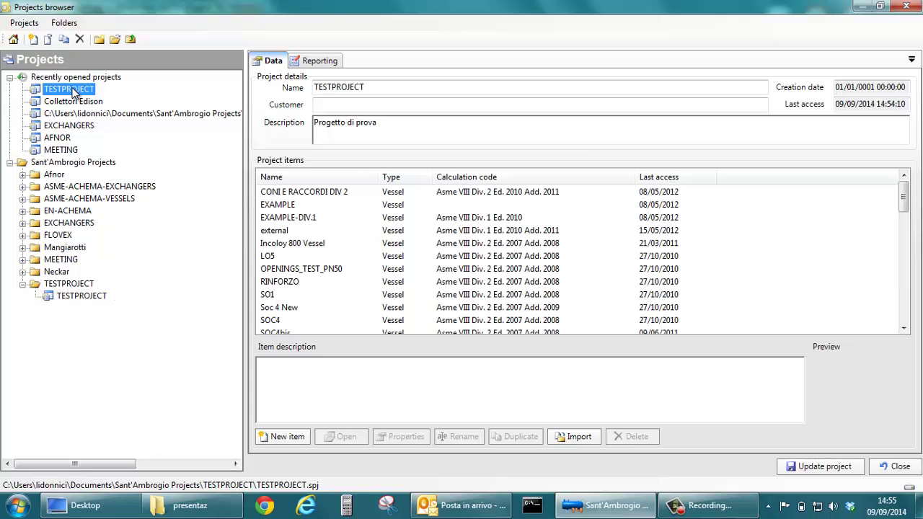
Add a new vessel item named V201 with the calculation code Asme VIII Div. 1 Ed. 2013.
{"action": "left_click", "coordinate": [285, 438]}
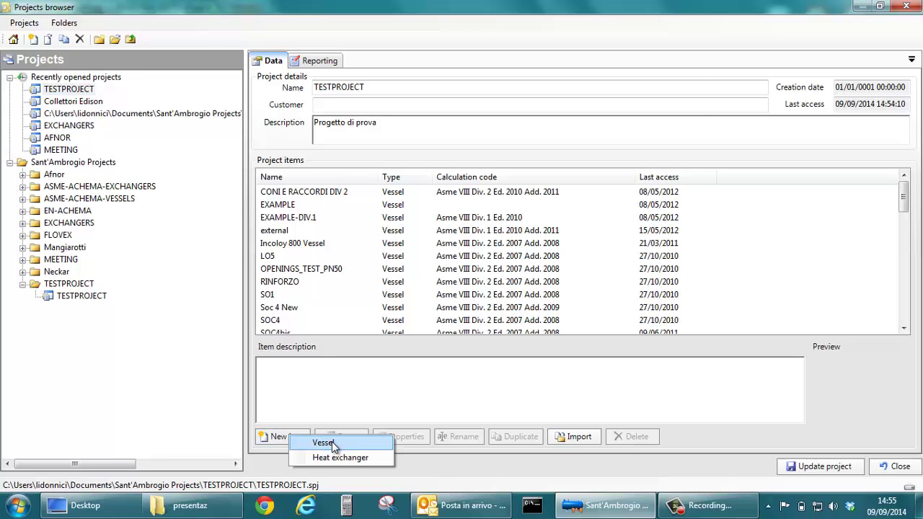
{"action": "left_click", "coordinate": [331, 442]}
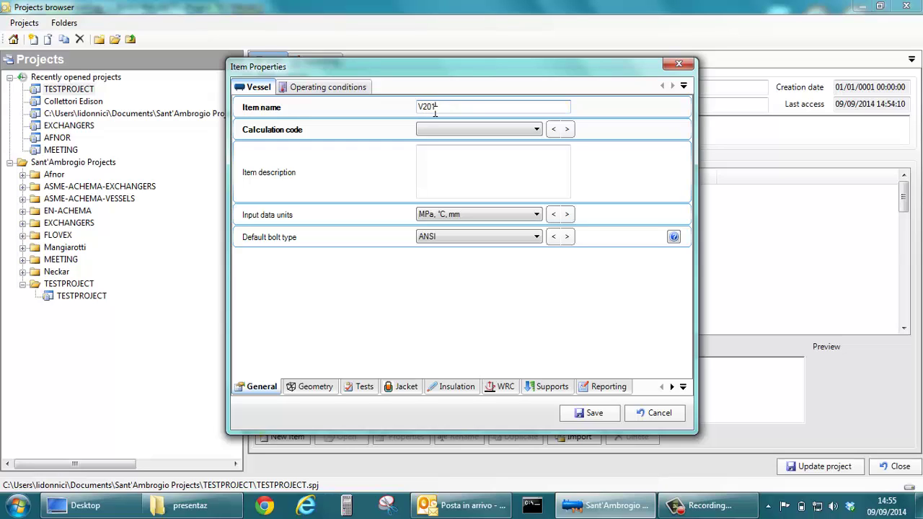
{"action": "left_click", "coordinate": [537, 130]}
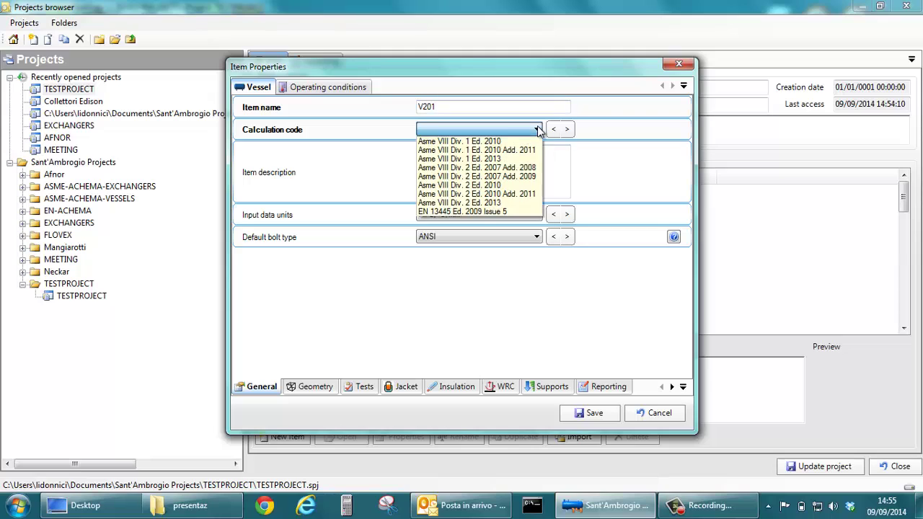
{"action": "left_click", "coordinate": [494, 160]}
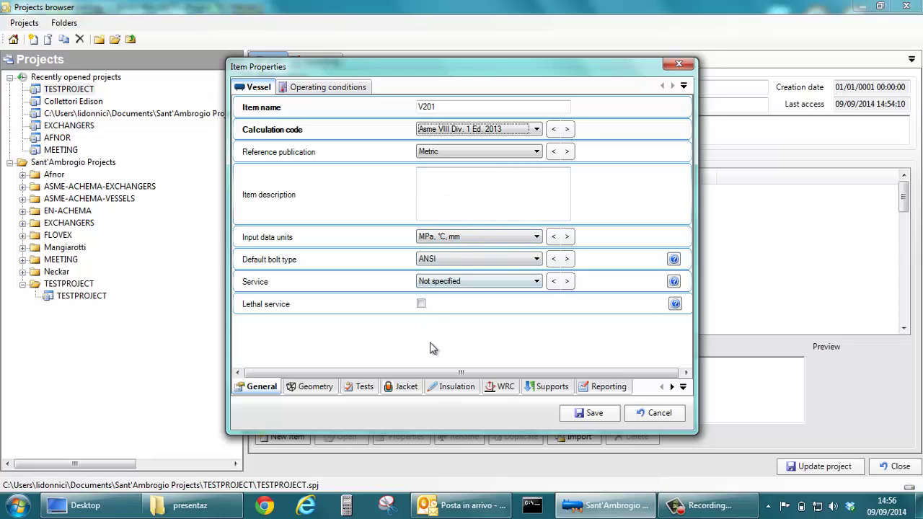
Review the new vessel's geometry, tests, insulation, WRC, supports and reporting settings.
{"action": "left_click", "coordinate": [316, 387]}
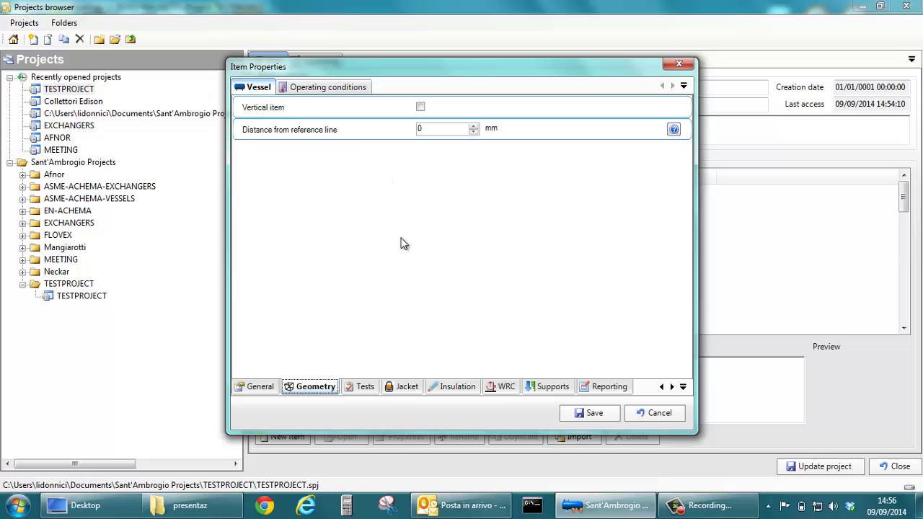
{"action": "left_click", "coordinate": [364, 390]}
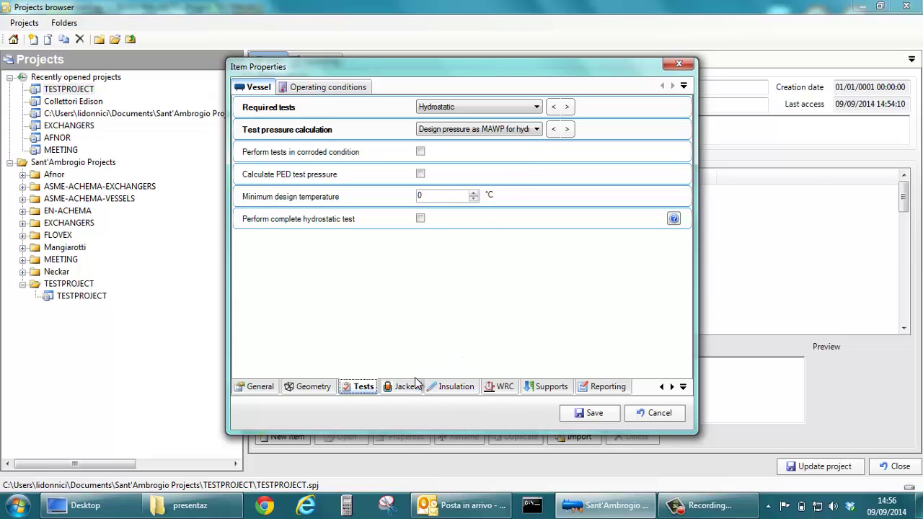
{"action": "left_click", "coordinate": [452, 391]}
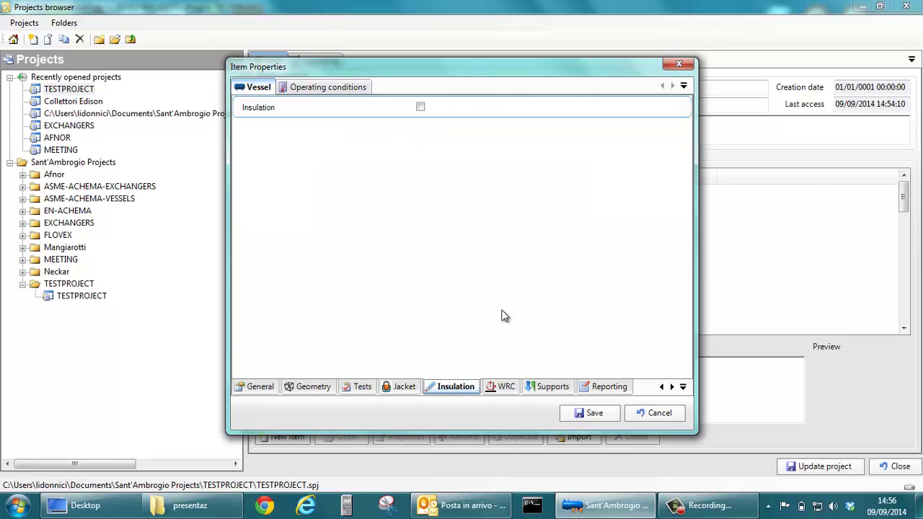
{"action": "left_click", "coordinate": [506, 388]}
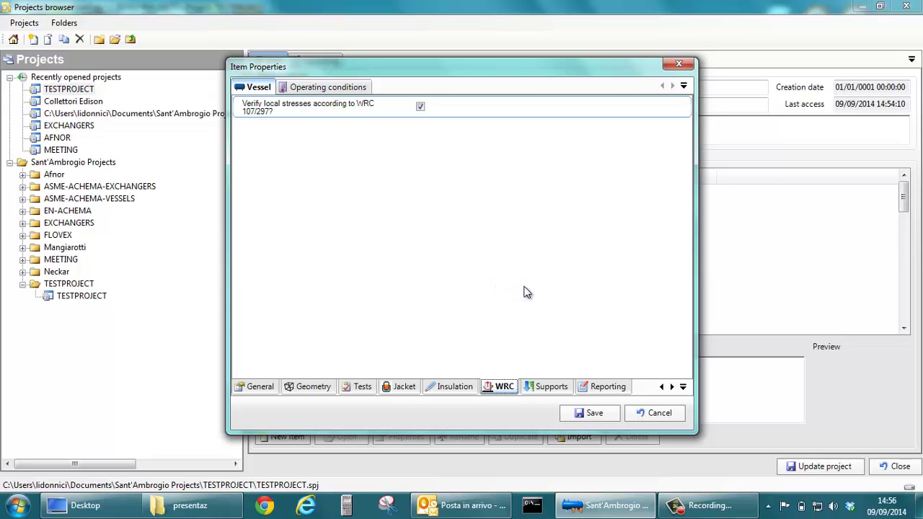
{"action": "left_click", "coordinate": [545, 388]}
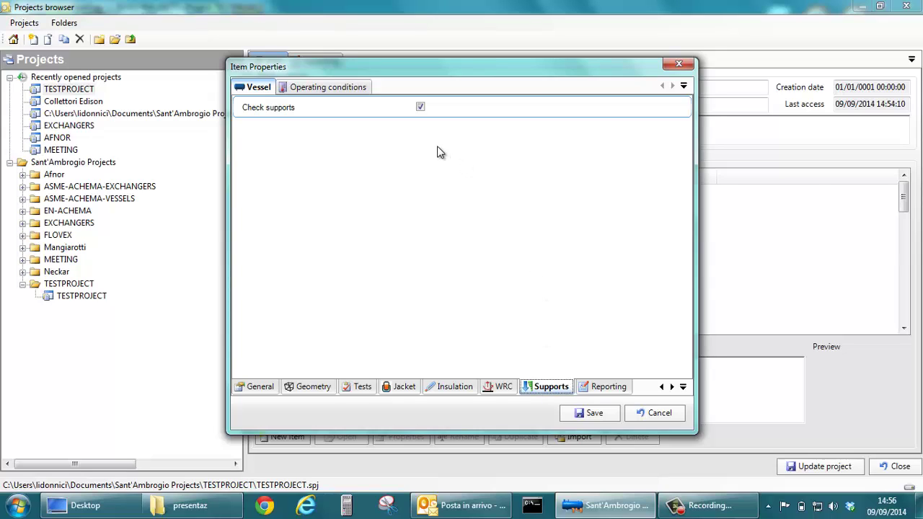
{"action": "left_click", "coordinate": [611, 388]}
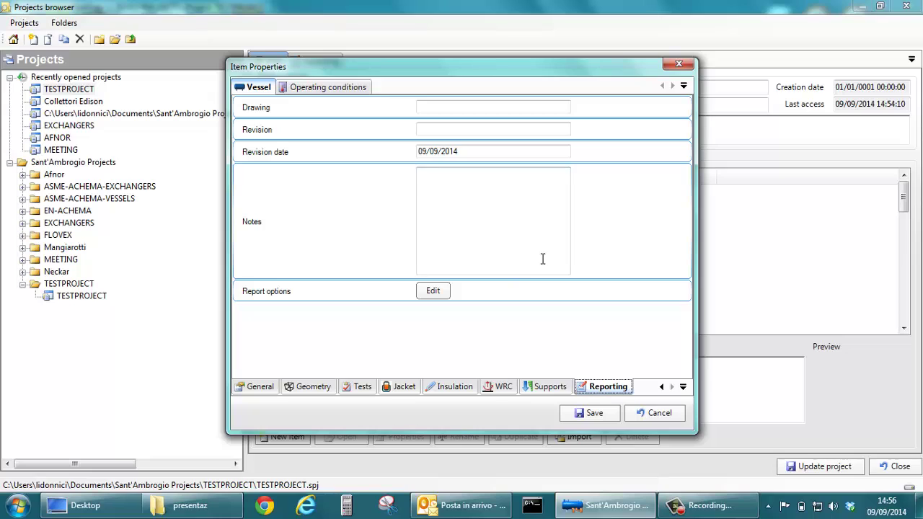
Set the vessel's internal pressure design temperature to 250 °C and internal pressure to 2.5 MPa, and save the item.
{"action": "left_click", "coordinate": [324, 89]}
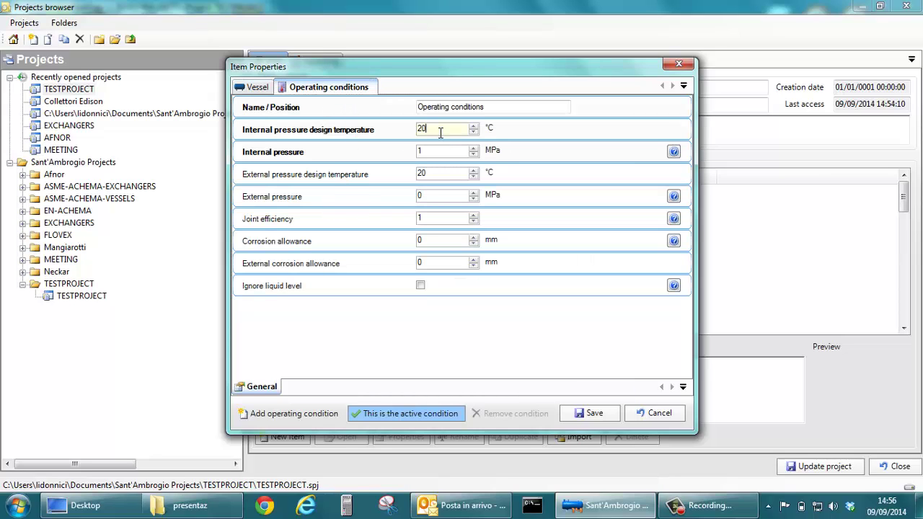
{"action": "left_click_drag", "start_coordinate": [444, 131], "coordinate": [399, 128]}
{"action": "left_click_drag", "start_coordinate": [441, 151], "coordinate": [405, 150]}
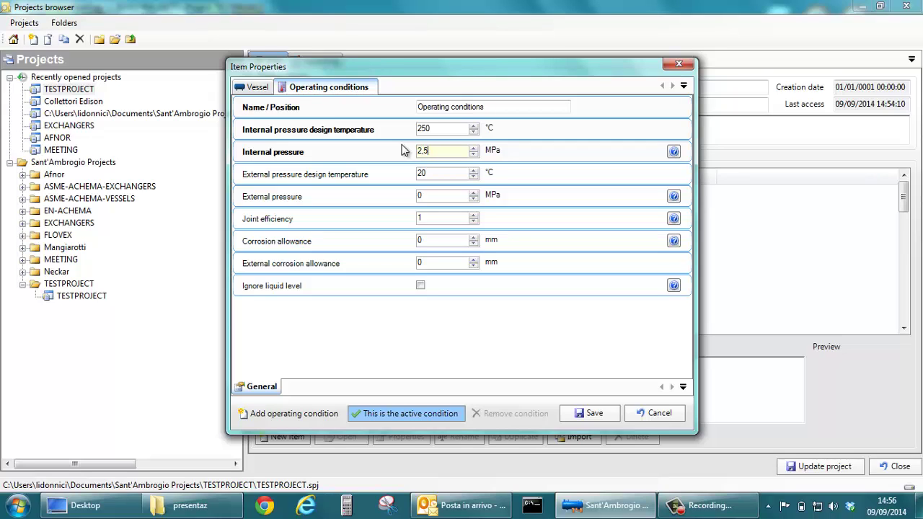
{"action": "left_click", "coordinate": [532, 243]}
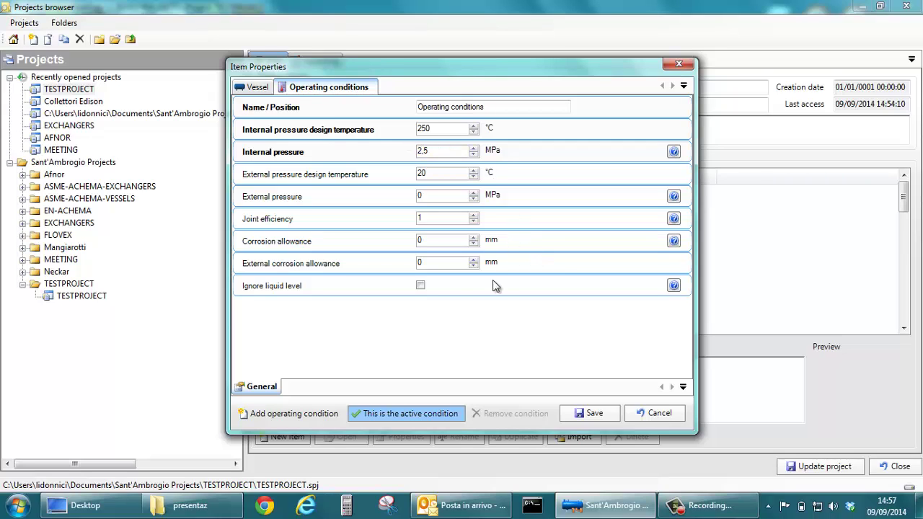
{"action": "left_click", "coordinate": [596, 414]}
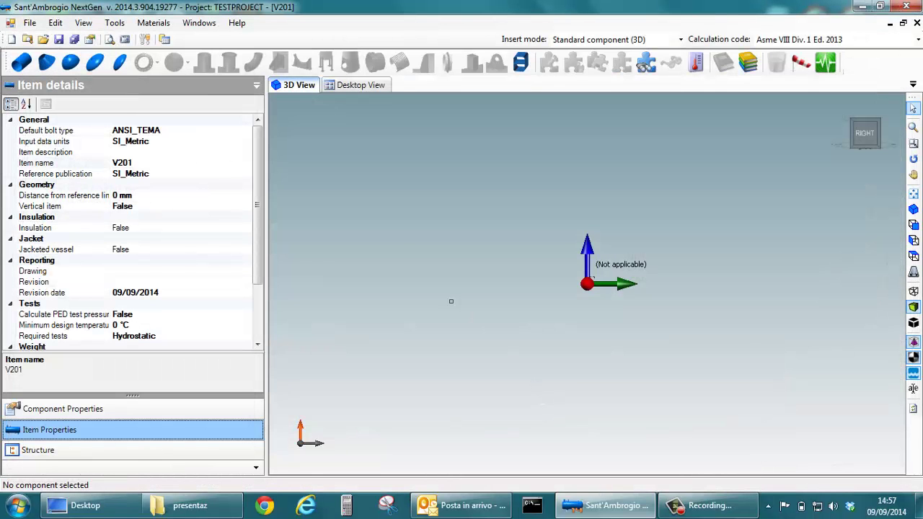
Insert a cylindrical shell and set its joint efficiency to 0.85 without applying the change to every component.
{"action": "left_click", "coordinate": [22, 63]}
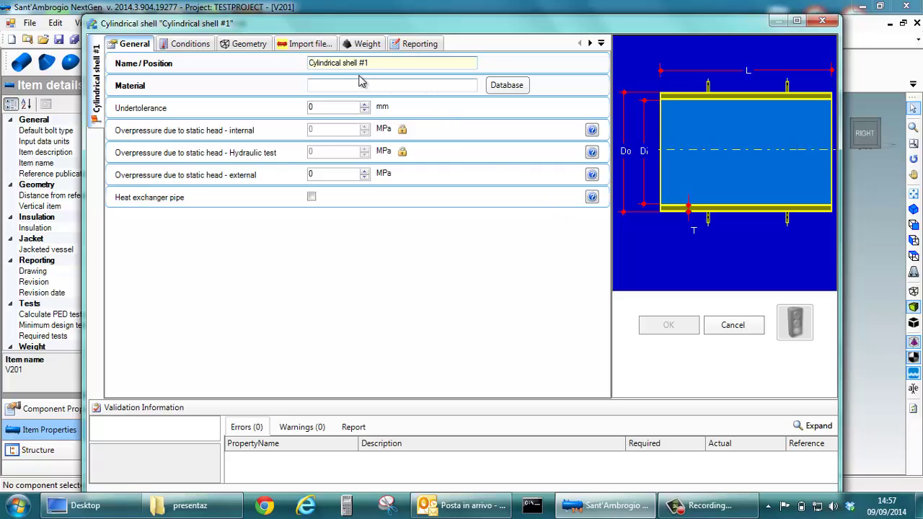
{"action": "left_click", "coordinate": [189, 44]}
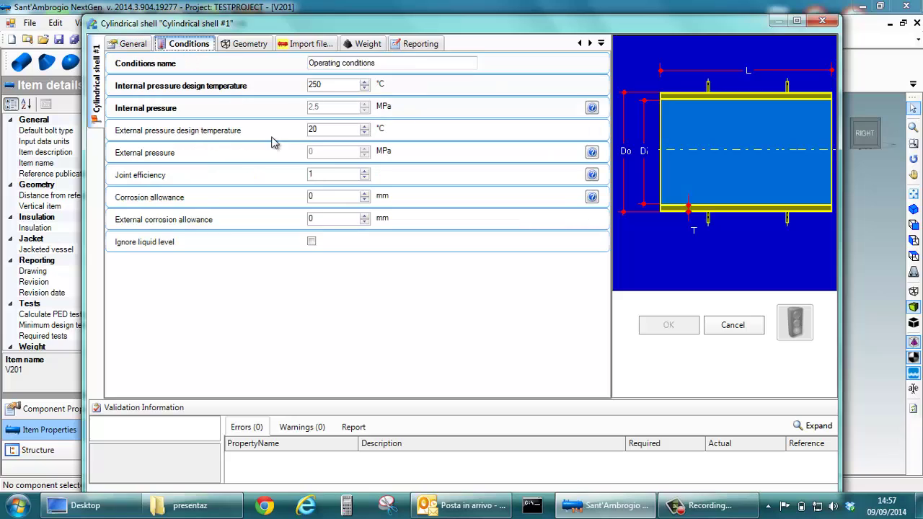
{"action": "left_click", "coordinate": [323, 176]}
{"action": "double_click", "coordinate": [324, 176]}
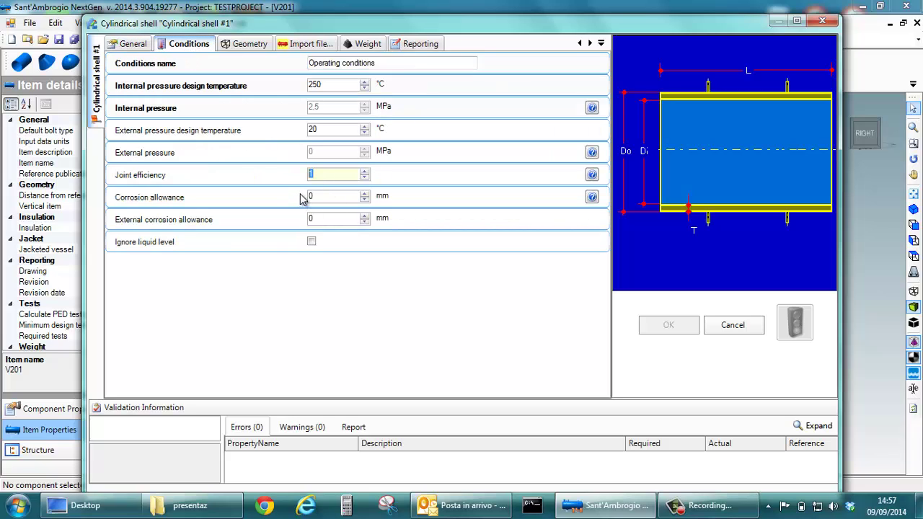
{"action": "type", "text": "0,85"}
{"action": "key", "text": "Return"}
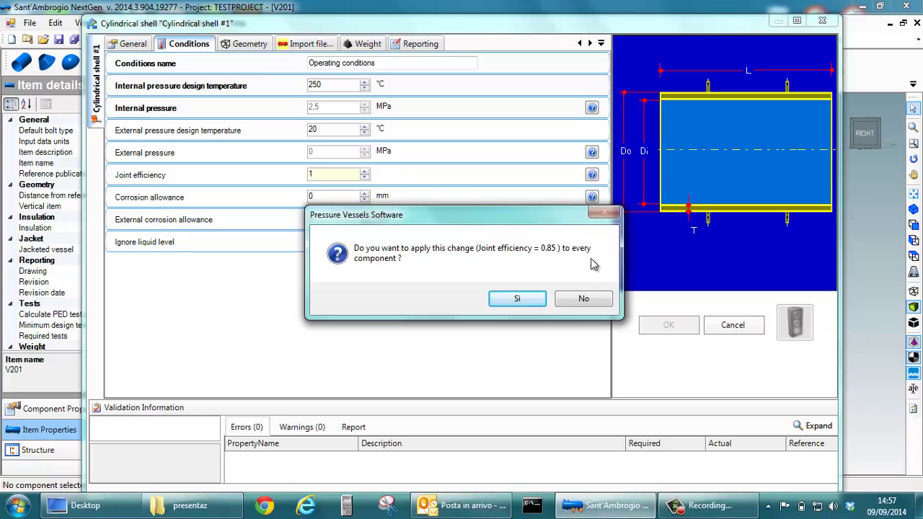
{"action": "left_click", "coordinate": [581, 300]}
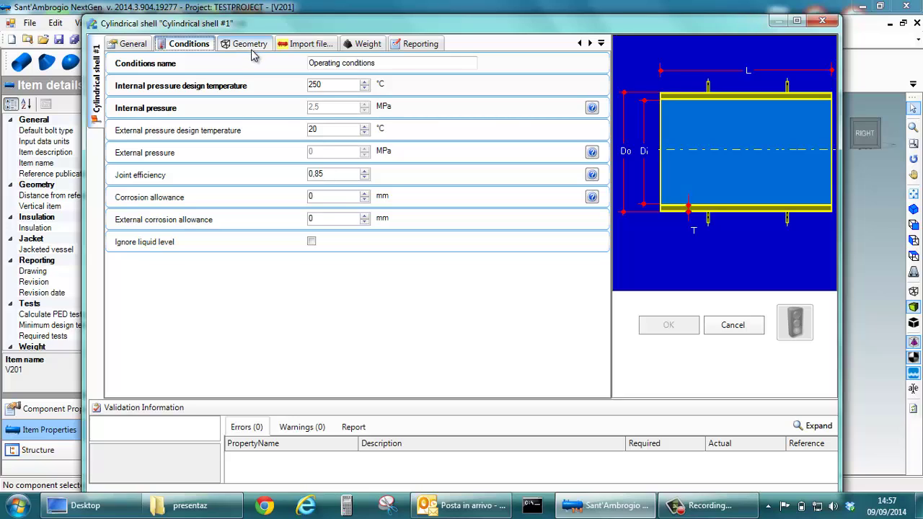
Open the materials database for the shell and choose only Plate among the product forms.
{"action": "left_click", "coordinate": [137, 44]}
{"action": "left_click", "coordinate": [507, 85]}
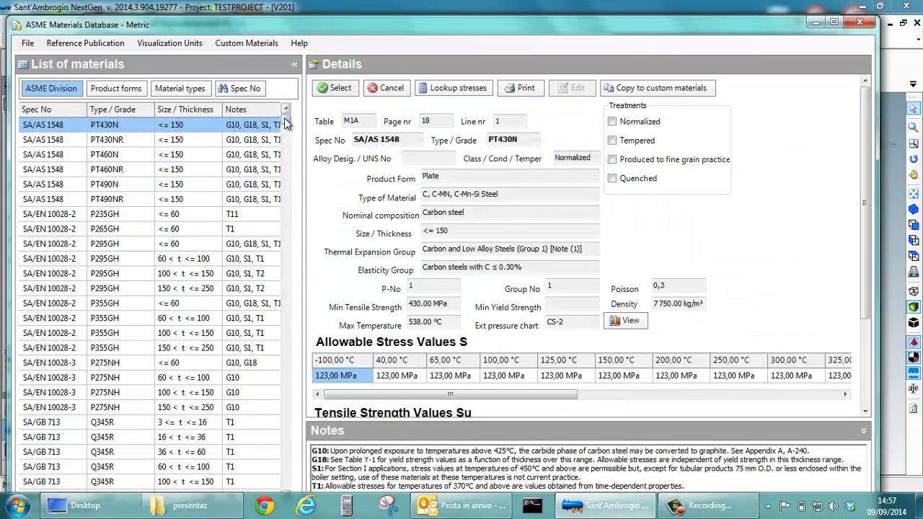
{"action": "left_click", "coordinate": [114, 88]}
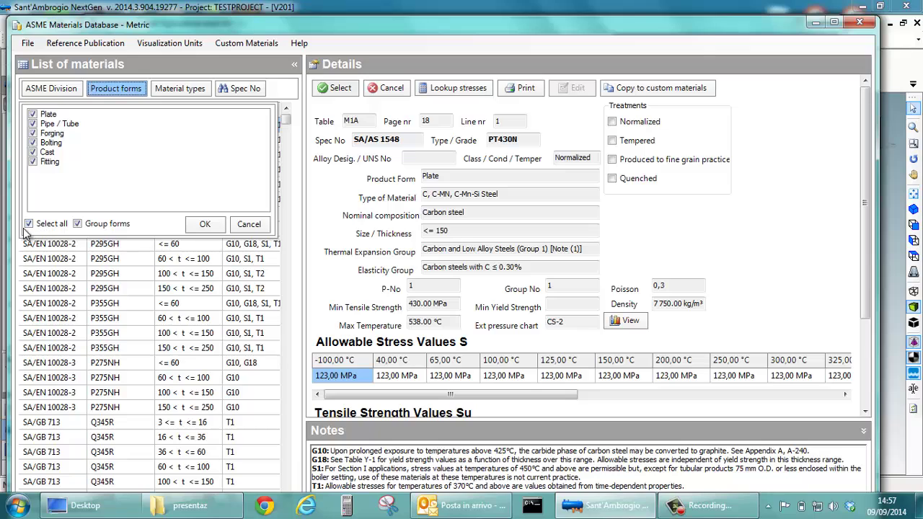
{"action": "left_click", "coordinate": [27, 226]}
{"action": "left_click", "coordinate": [33, 114]}
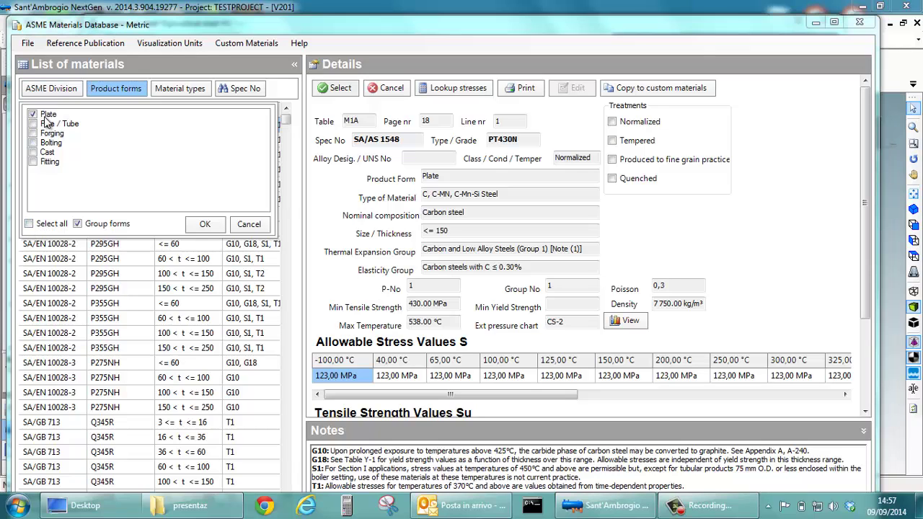
Filter the material list by type to C, C-MN, C-Mn-Si Steel only.
{"action": "left_click", "coordinate": [189, 88]}
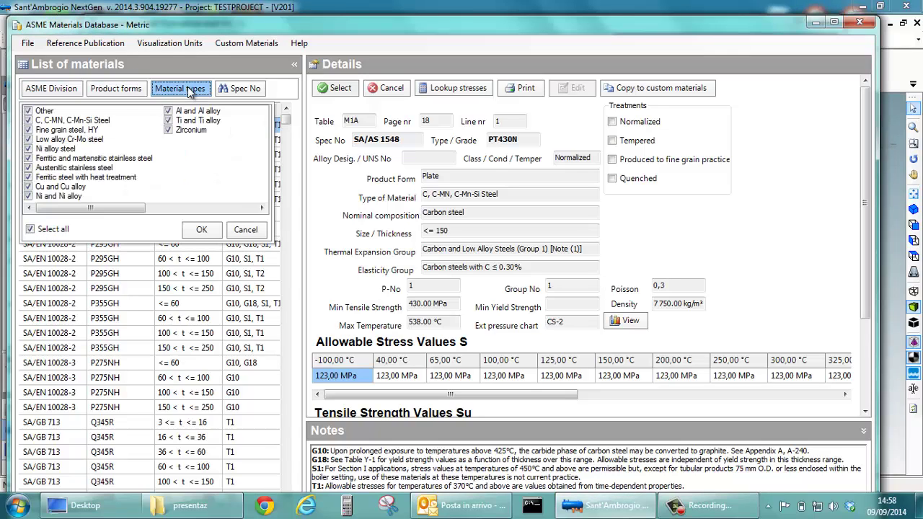
{"action": "left_click", "coordinate": [30, 229]}
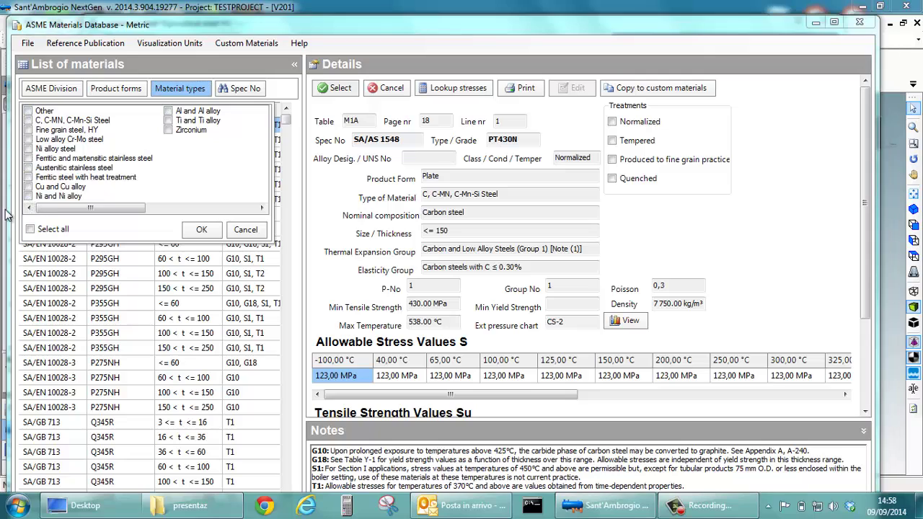
{"action": "left_click", "coordinate": [29, 130]}
{"action": "left_click", "coordinate": [200, 231]}
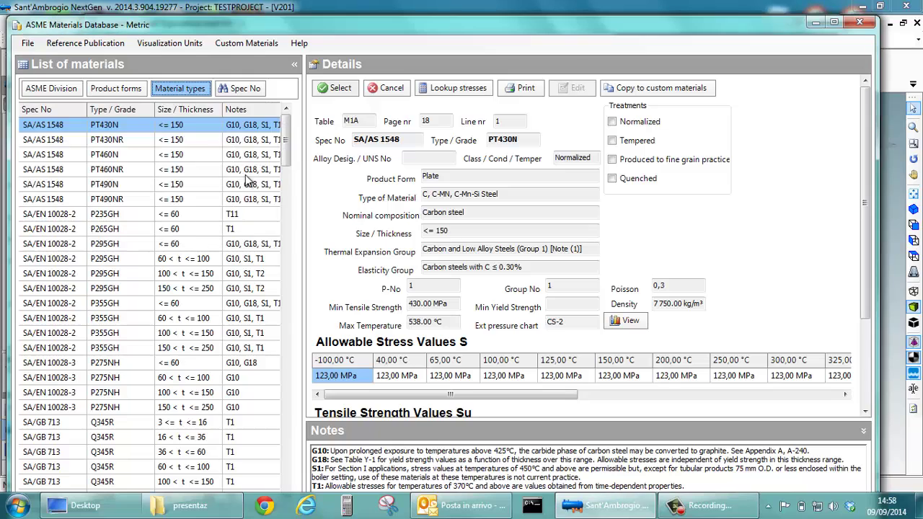
Assign material SA-516 grade 70 from the filtered list to the cylindrical shell.
{"action": "left_click_drag", "start_coordinate": [290, 150], "coordinate": [277, 284]}
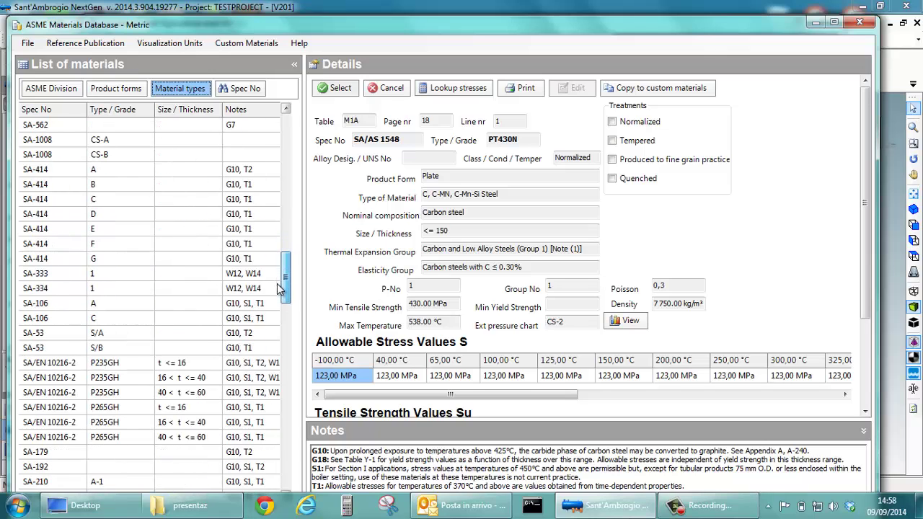
{"action": "scroll", "coordinate": [125, 309], "scroll_direction": "down", "scroll_amount": 15}
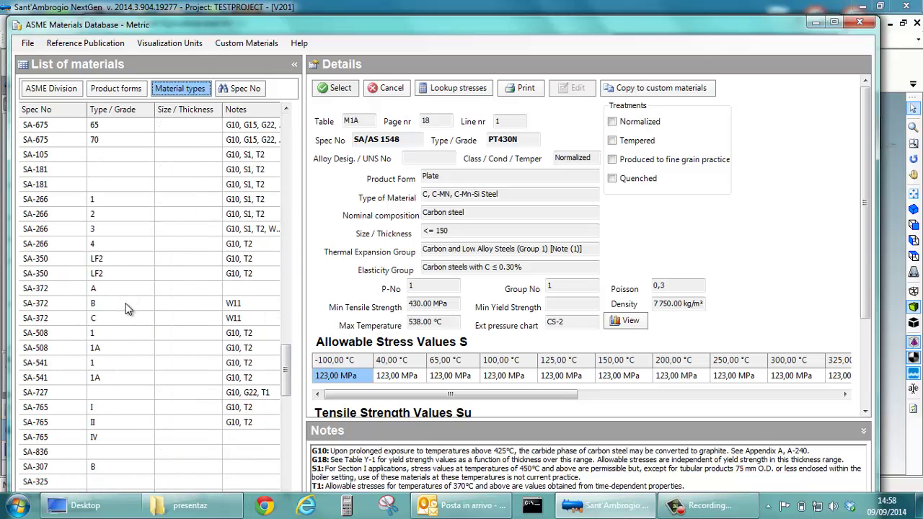
{"action": "scroll", "coordinate": [125, 308], "scroll_direction": "down", "scroll_amount": 5}
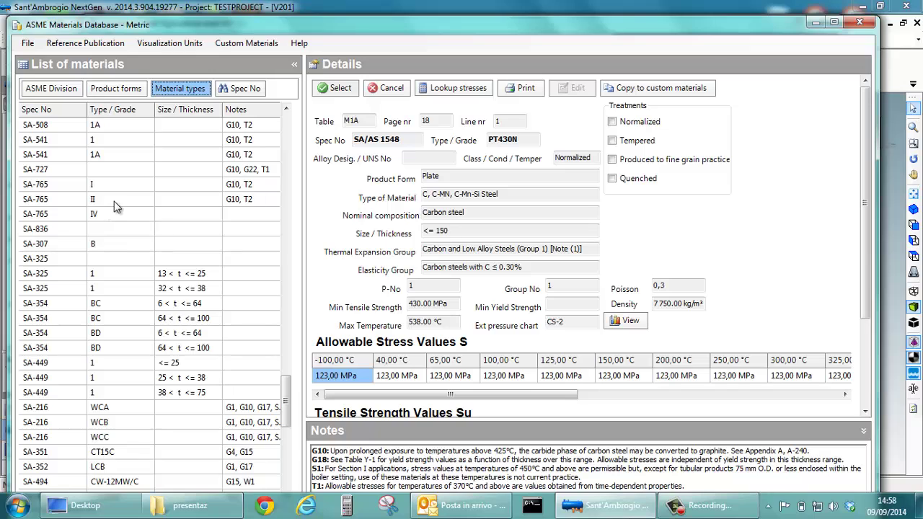
{"action": "scroll", "coordinate": [115, 206], "scroll_direction": "up", "scroll_amount": 3}
{"action": "scroll", "coordinate": [116, 208], "scroll_direction": "down", "scroll_amount": 3}
{"action": "scroll", "coordinate": [115, 208], "scroll_direction": "down", "scroll_amount": 5}
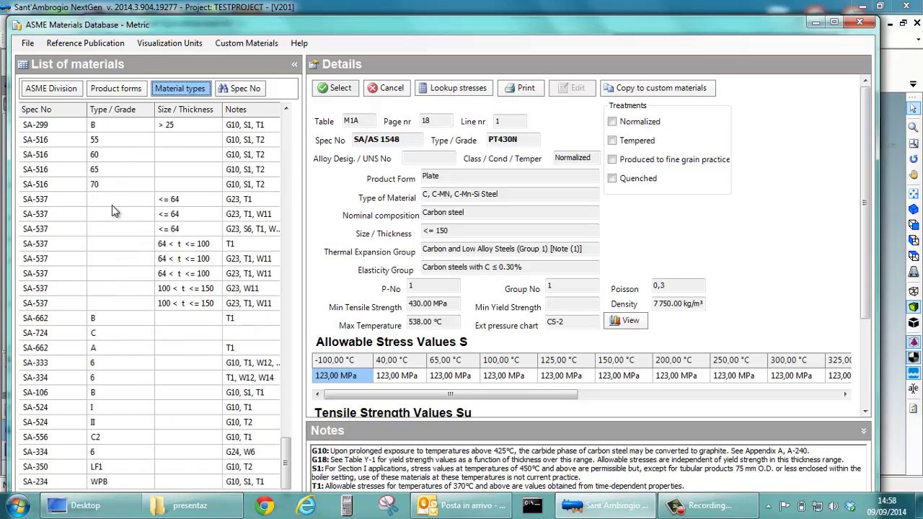
{"action": "left_click", "coordinate": [70, 186]}
{"action": "double_click", "coordinate": [69, 184]}
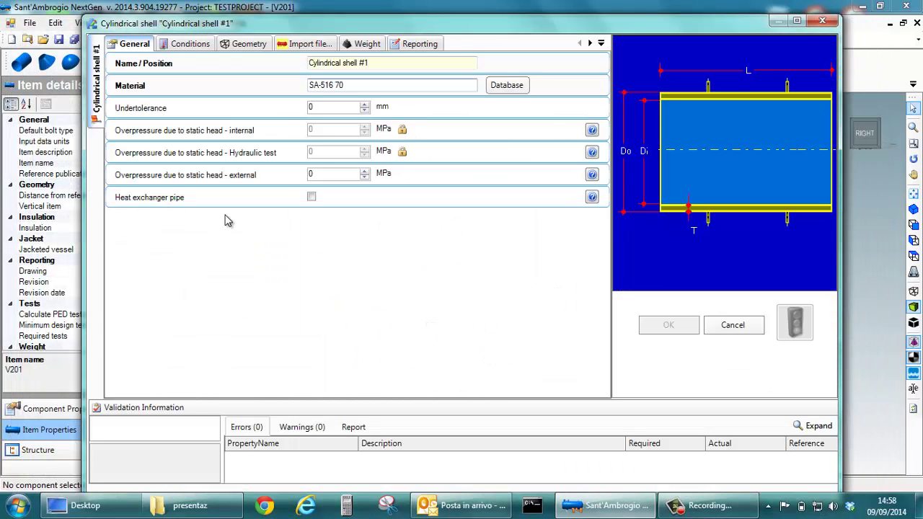
Set the cylindrical shell's length to 3000 mm, inside diameter to 1200 mm and thickness to 15 mm.
{"action": "left_click", "coordinate": [245, 44]}
{"action": "left_click", "coordinate": [337, 84]}
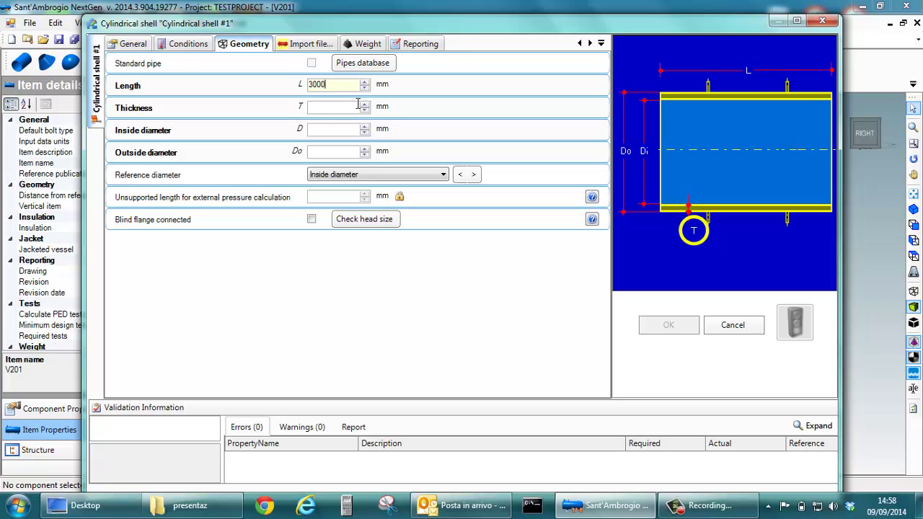
{"action": "left_click", "coordinate": [330, 131]}
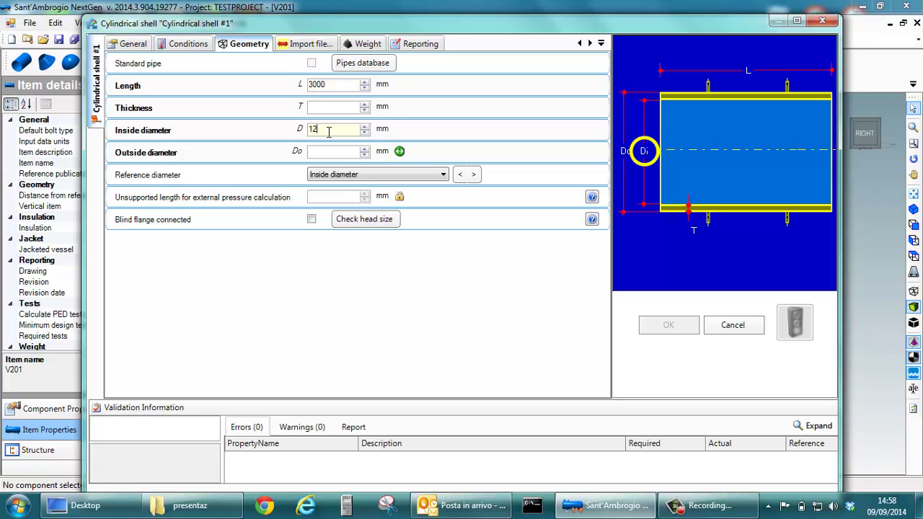
{"action": "left_click", "coordinate": [325, 108]}
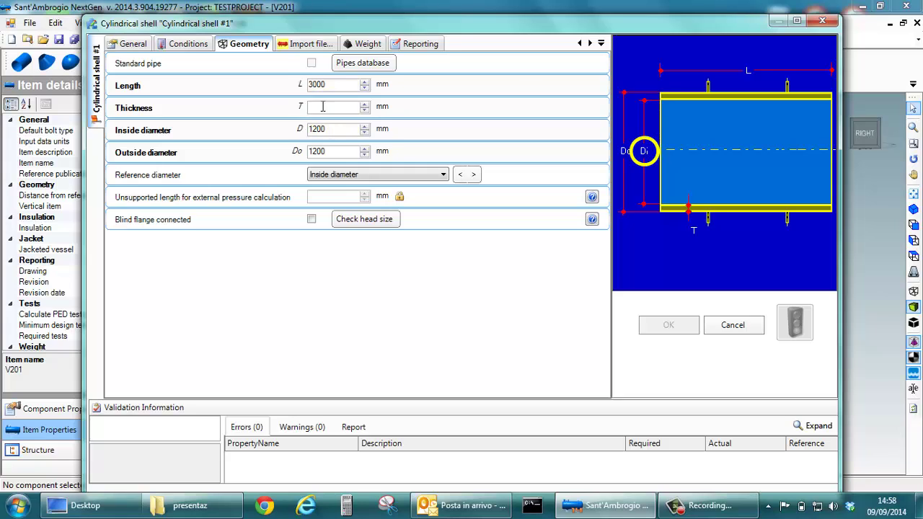
{"action": "type", "text": "15"}
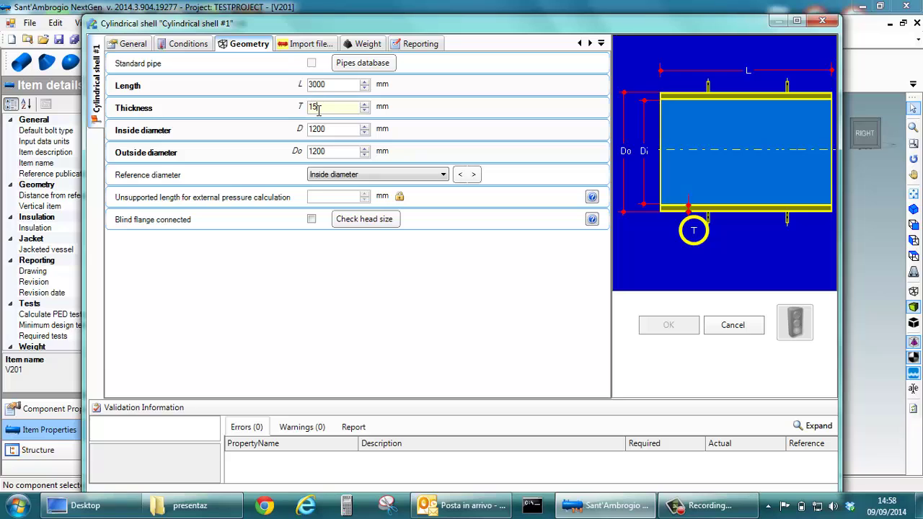
{"action": "key", "text": "Return"}
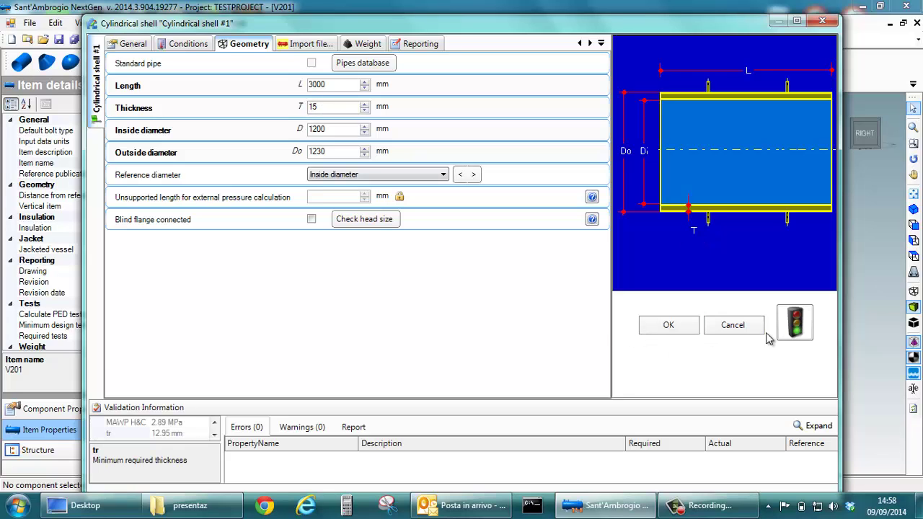
Run the internal pressure check on the cylindrical shell, close its report and accept the component.
{"action": "left_click", "coordinate": [795, 325]}
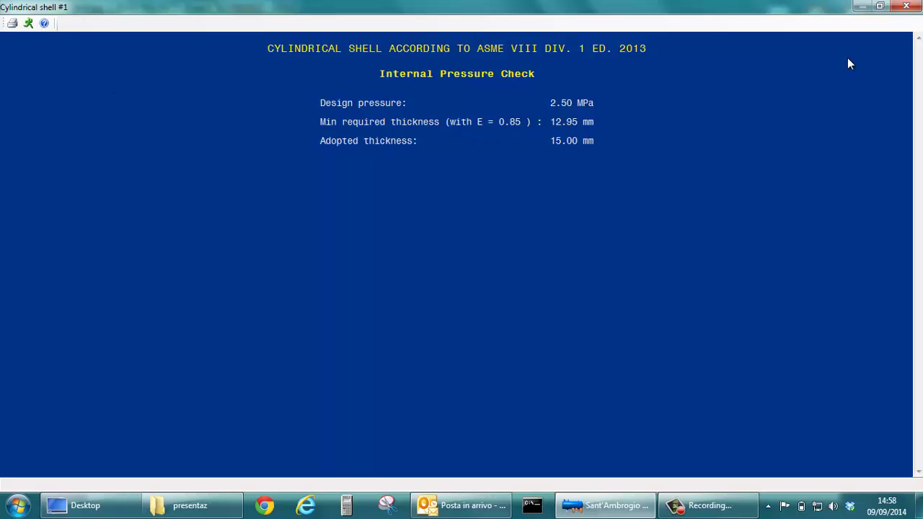
{"action": "left_click", "coordinate": [906, 6]}
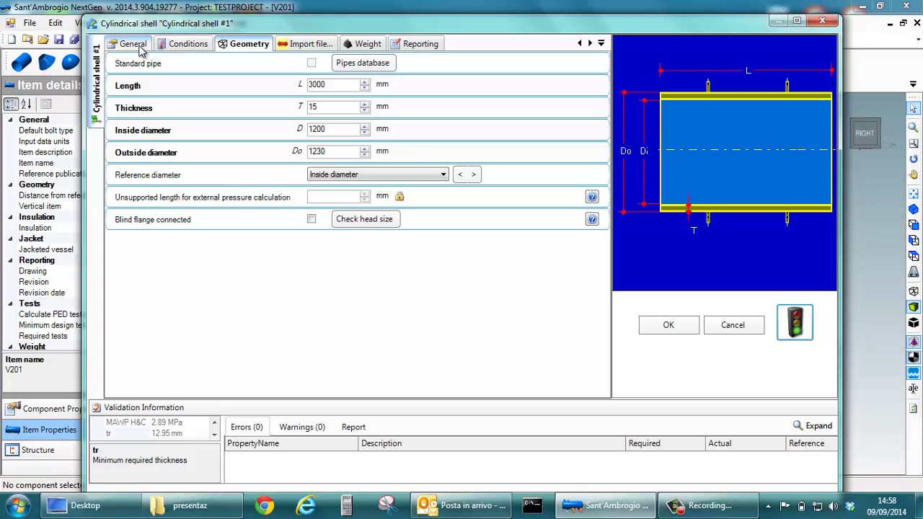
{"action": "left_click", "coordinate": [667, 325]}
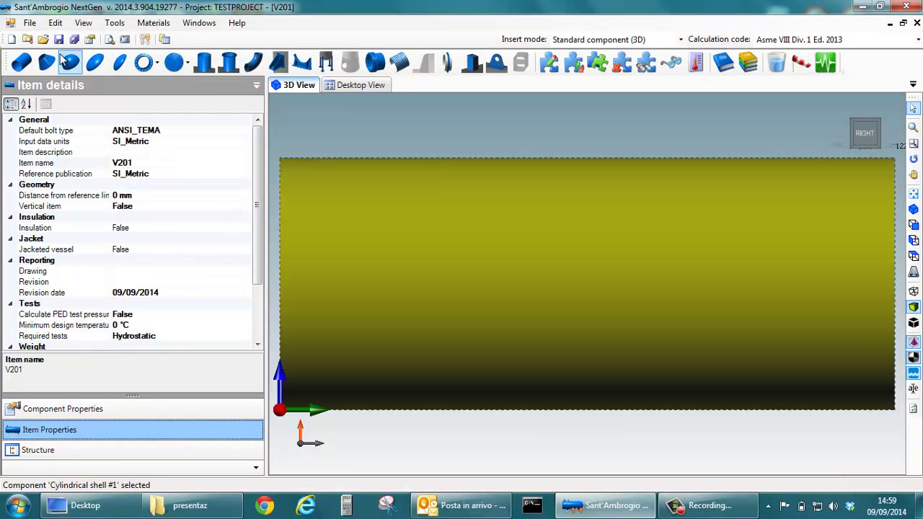
Set the corrosion allowance in the vessel's operating conditions to 1 mm and update the item properties.
{"action": "left_click", "coordinate": [90, 41]}
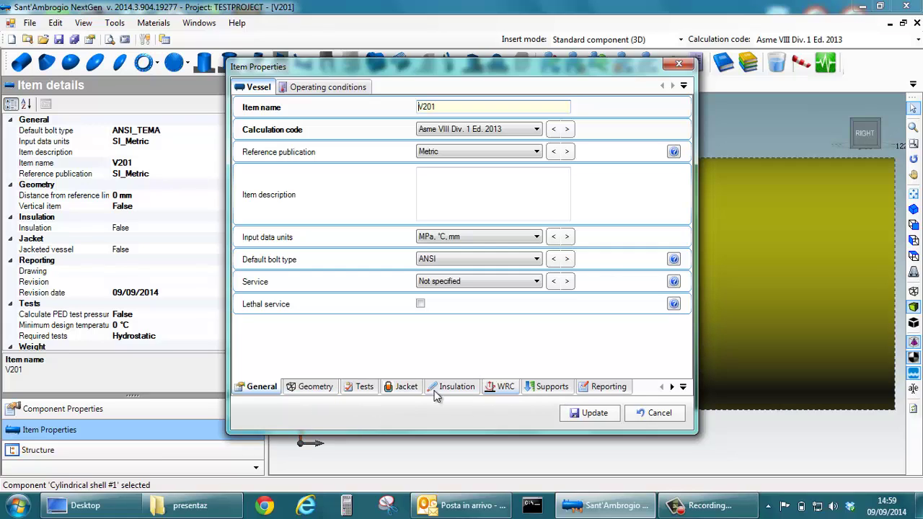
{"action": "left_click", "coordinate": [318, 389]}
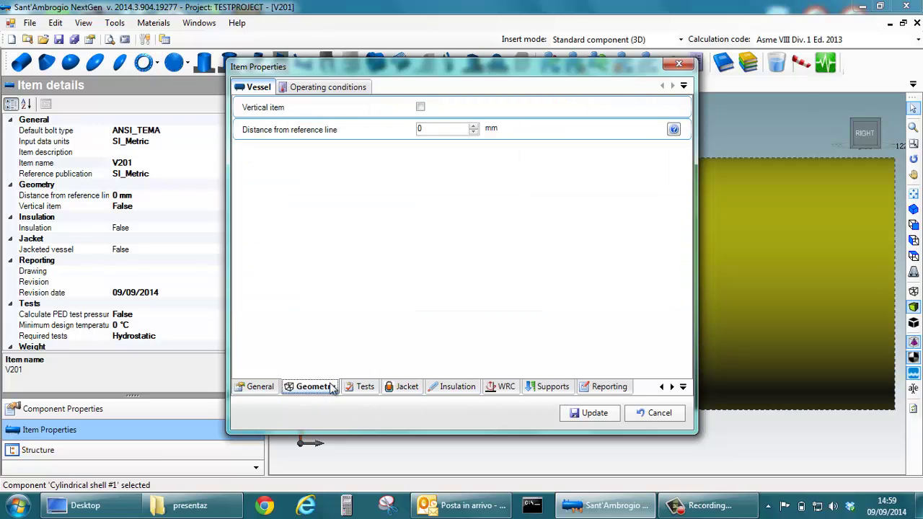
{"action": "left_click", "coordinate": [343, 89]}
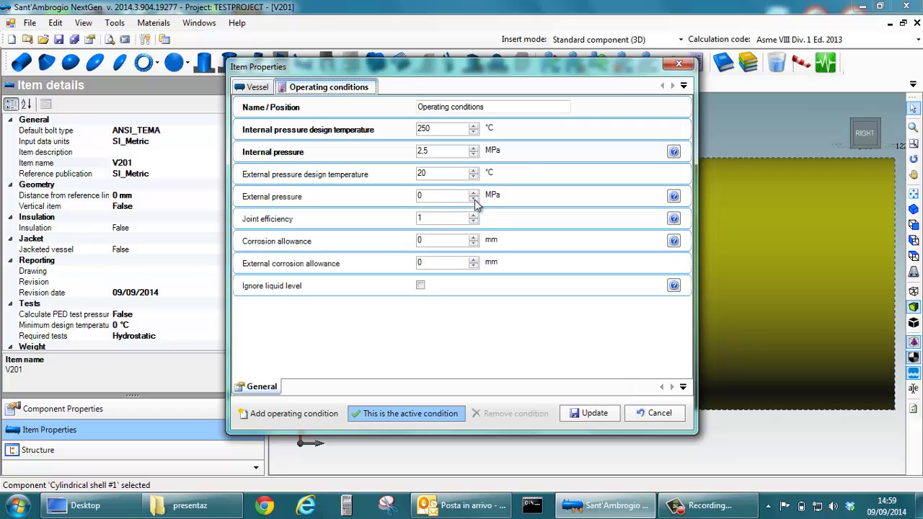
{"action": "left_click", "coordinate": [440, 244]}
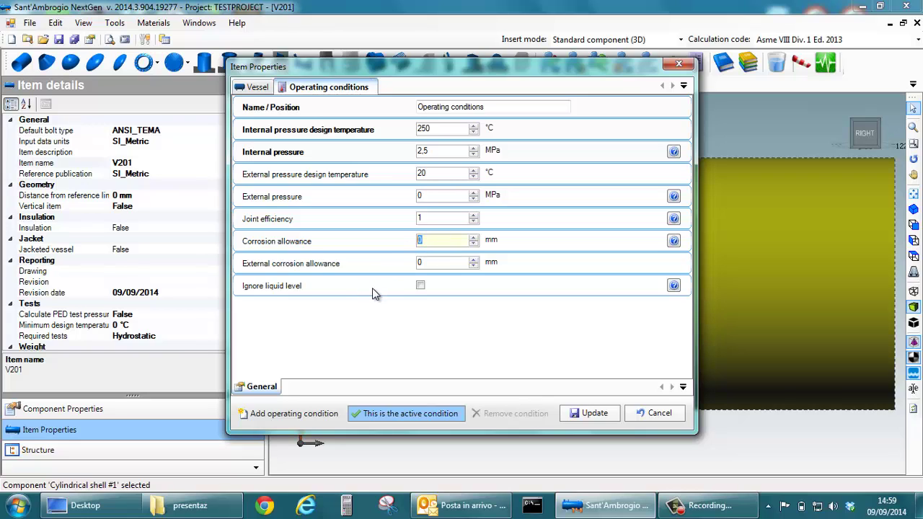
{"action": "type", "text": "1"}
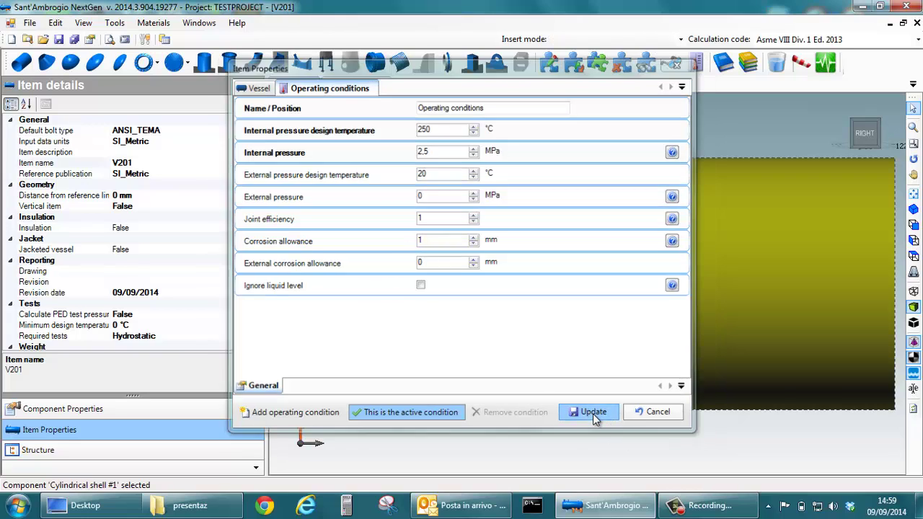
{"action": "left_click", "coordinate": [592, 414]}
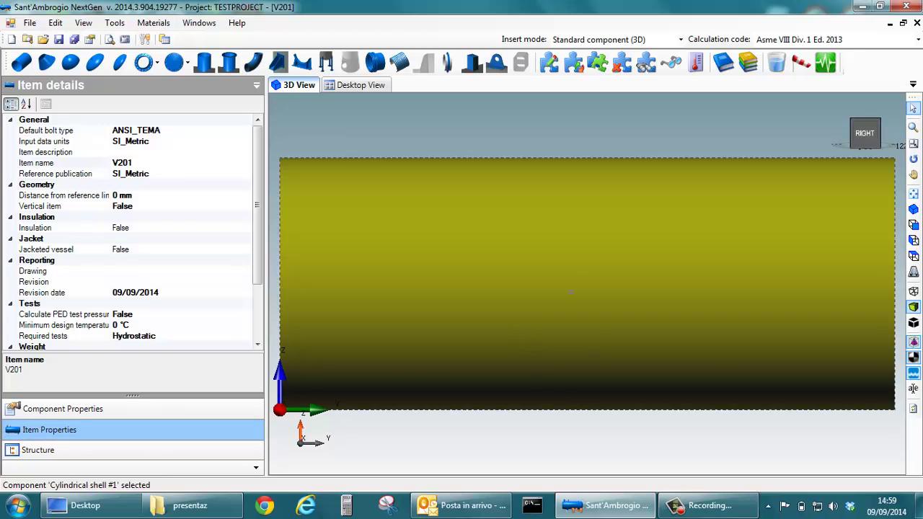
Reopen the cylindrical shell and review its internal pressure check with the updated corrosion allowance.
{"action": "left_click_drag", "start_coordinate": [556, 250], "coordinate": [589, 275]}
{"action": "scroll", "coordinate": [587, 259], "scroll_direction": "down", "scroll_amount": 1}
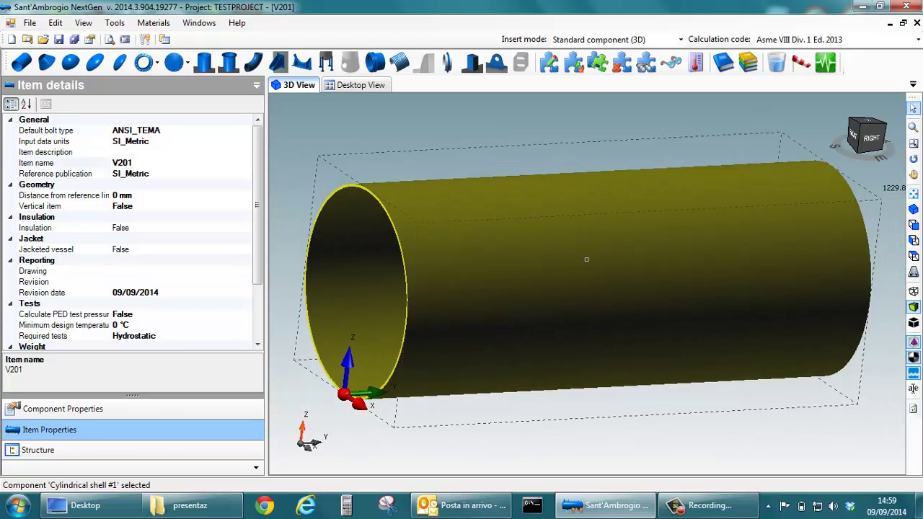
{"action": "scroll", "coordinate": [588, 258], "scroll_direction": "down", "scroll_amount": 1}
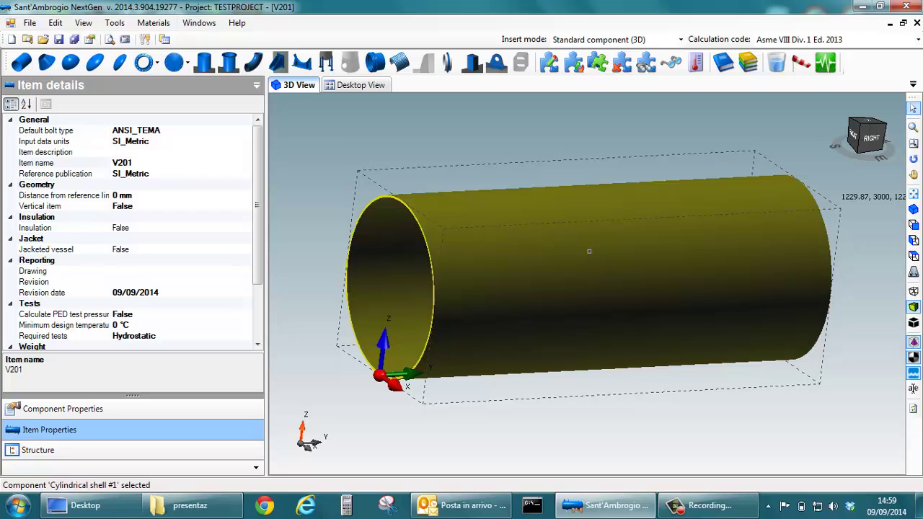
{"action": "double_click", "coordinate": [615, 251]}
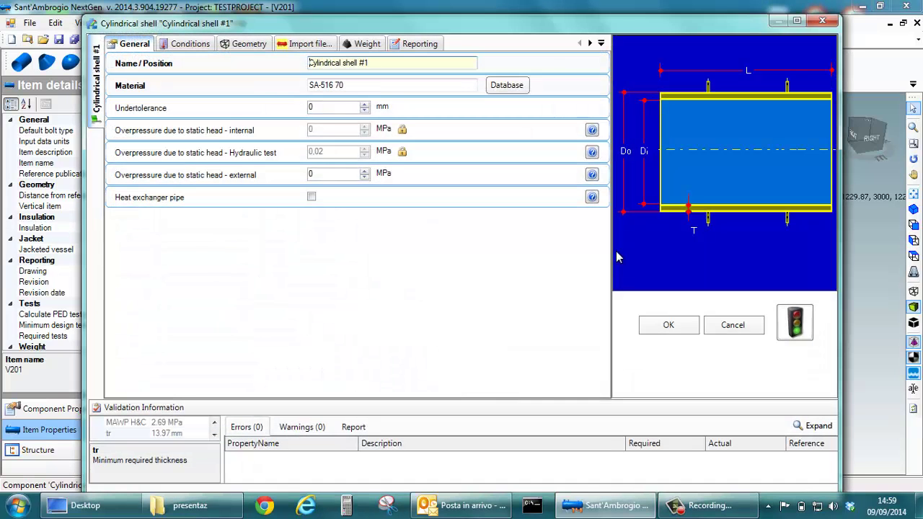
{"action": "left_click", "coordinate": [796, 339]}
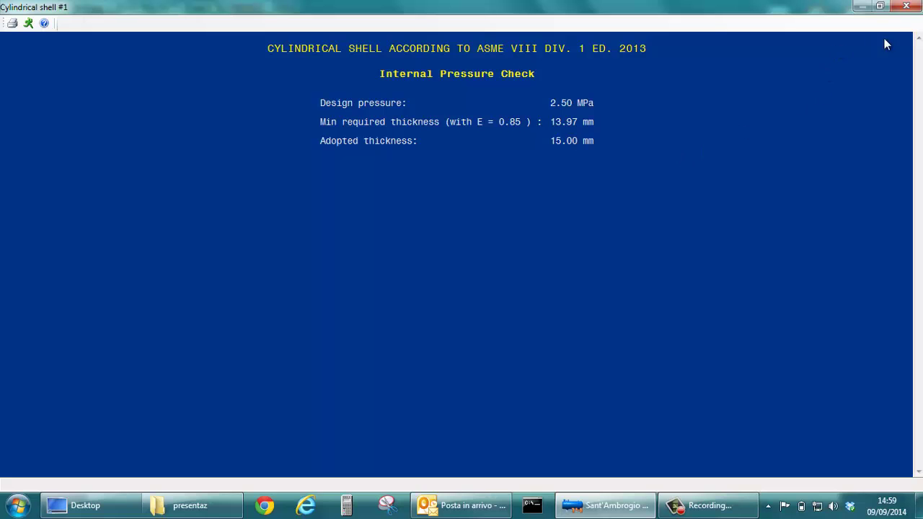
{"action": "left_click", "coordinate": [905, 6]}
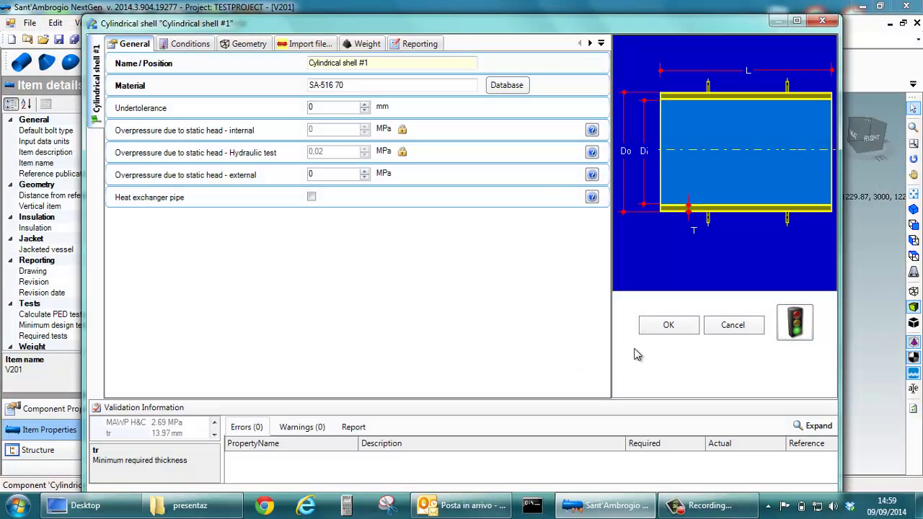
{"action": "left_click", "coordinate": [667, 325]}
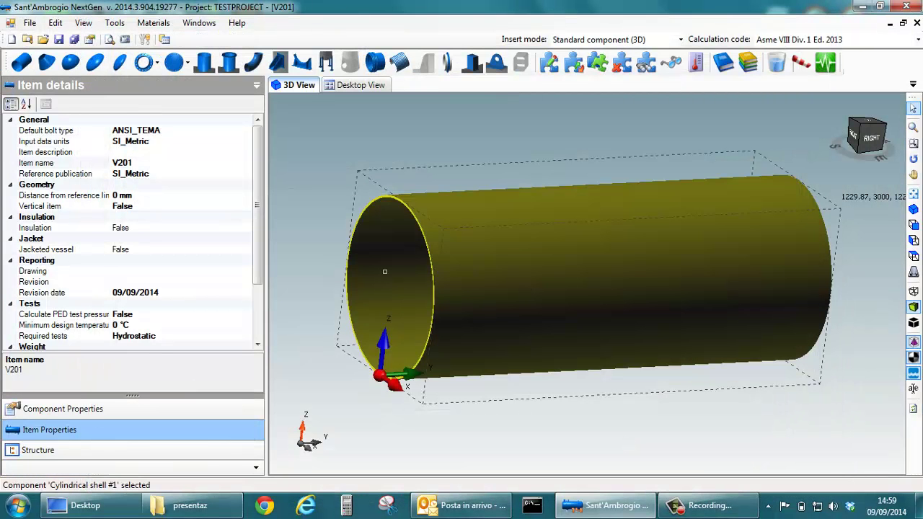
Add a torispherical head to the right side of the cylindrical shell and review its conditions and internal pressure check.
{"action": "left_click", "coordinate": [120, 70]}
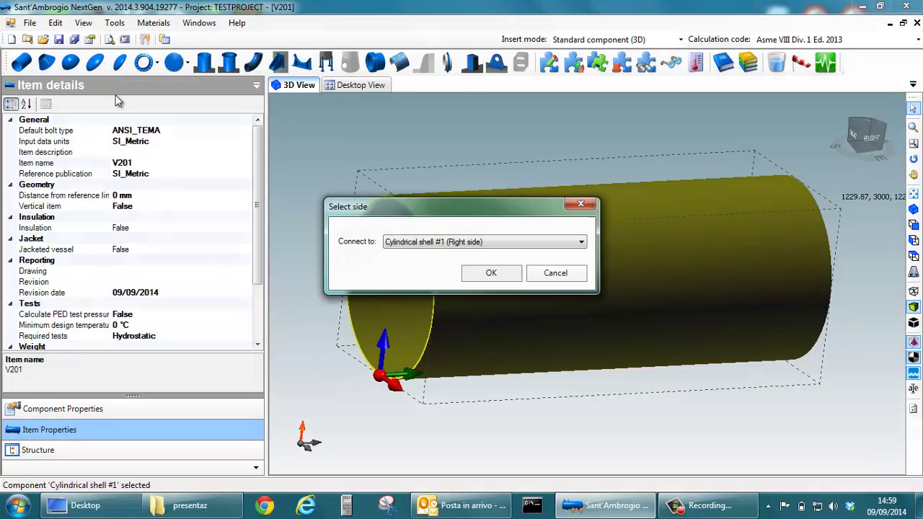
{"action": "left_click", "coordinate": [495, 274]}
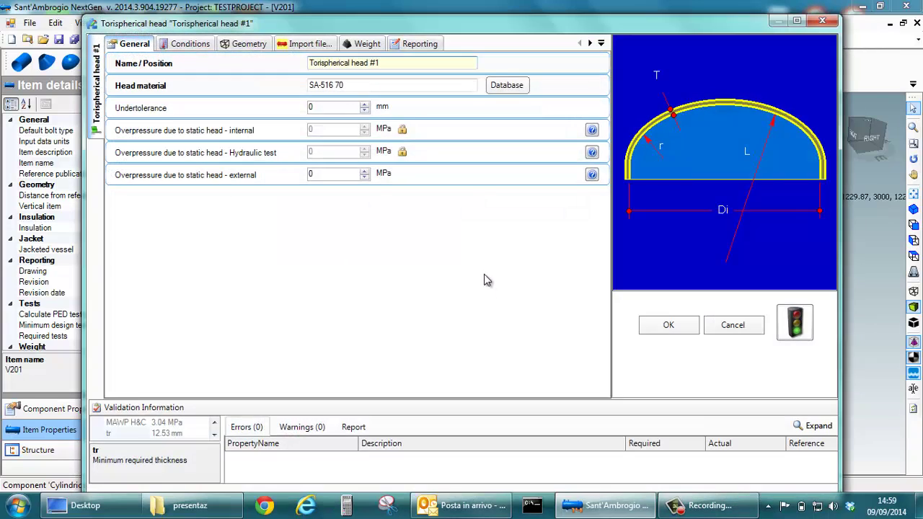
{"action": "left_click", "coordinate": [190, 45]}
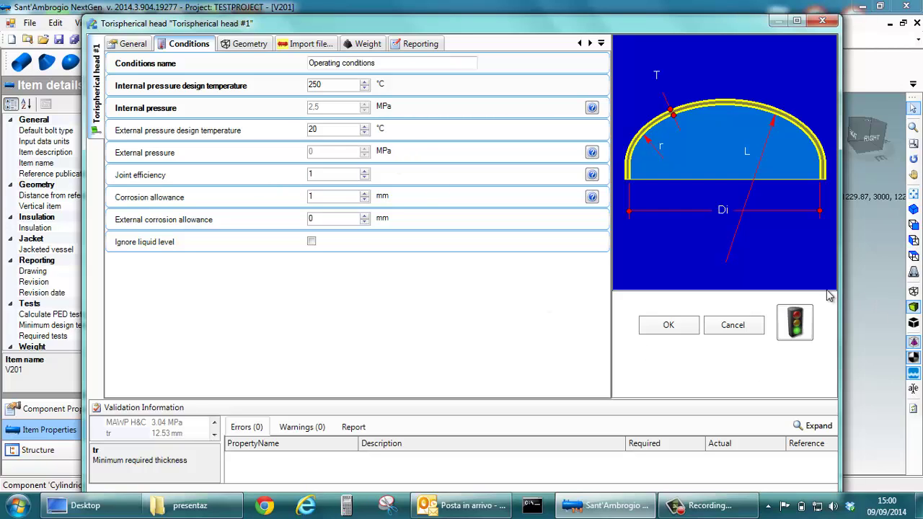
{"action": "left_click", "coordinate": [791, 324]}
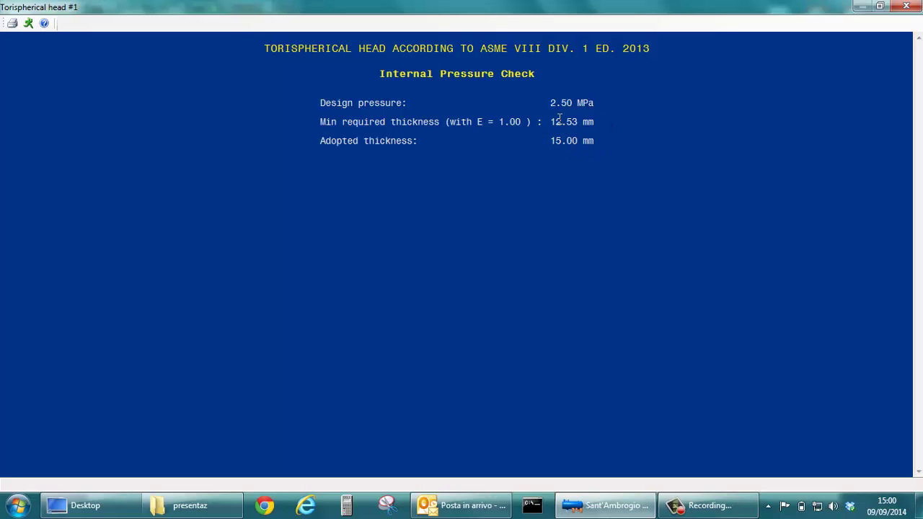
{"action": "left_click", "coordinate": [910, 9]}
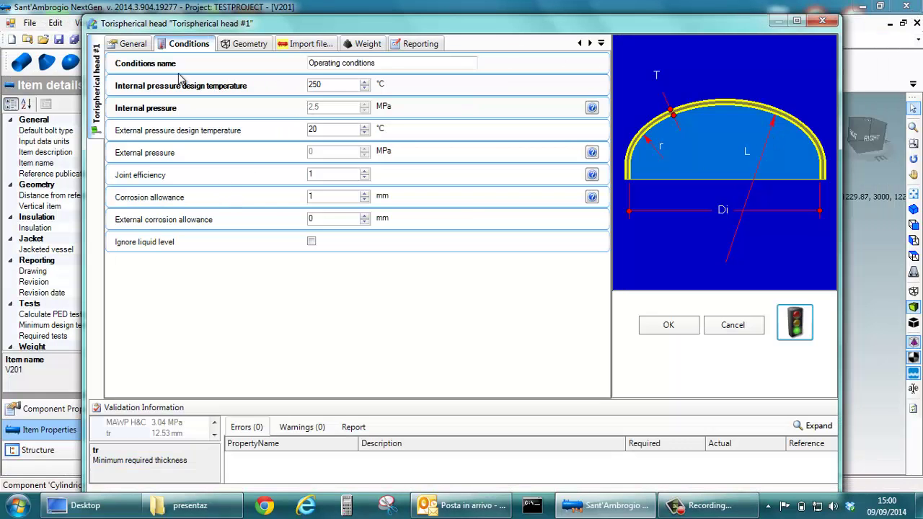
Set the torispherical head's thickness to 13 mm, straight flange length to 50 mm and straight flange thickness to 13 mm, then recheck and accept it.
{"action": "left_click", "coordinate": [244, 46]}
{"action": "type", "text": "15"}
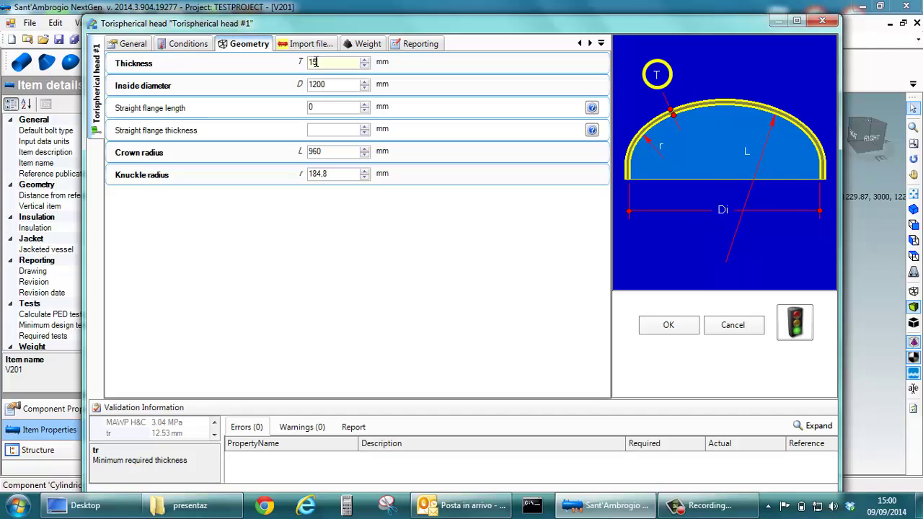
{"action": "type", "text": "13"}
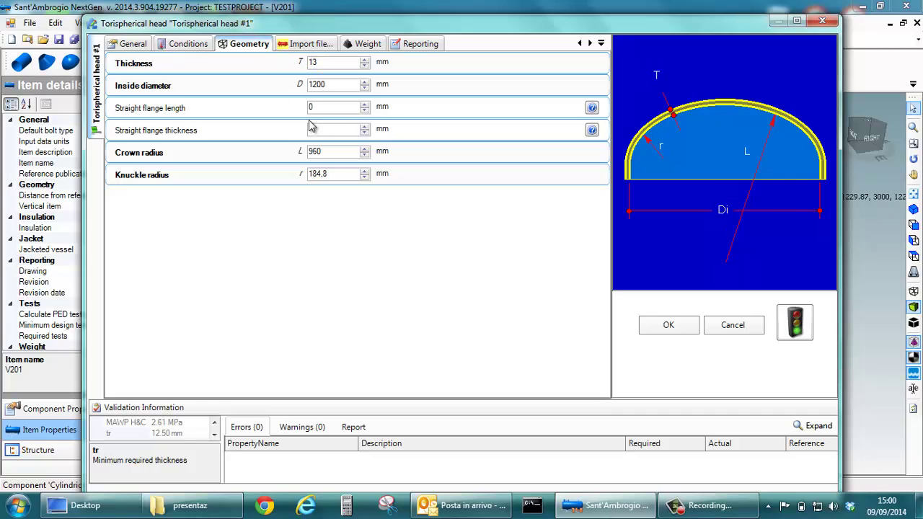
{"action": "left_click", "coordinate": [330, 106]}
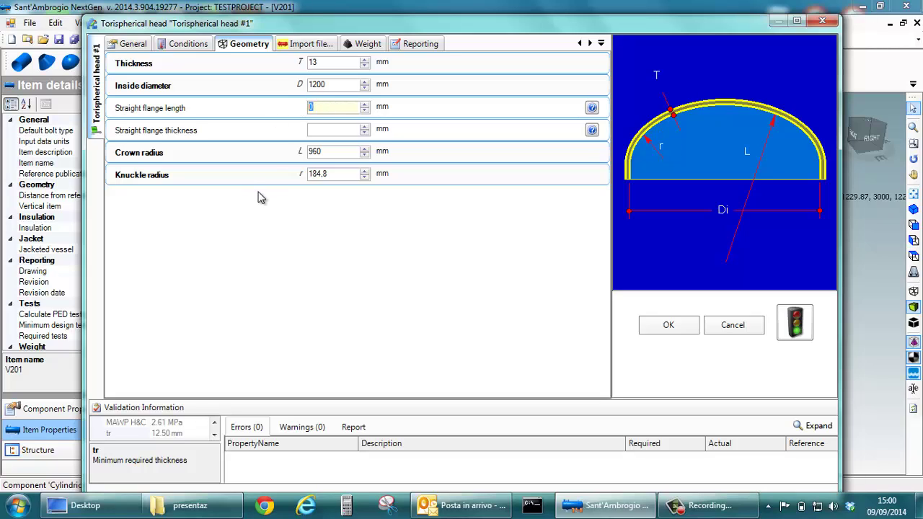
{"action": "type", "text": "50"}
{"action": "left_click", "coordinate": [327, 130]}
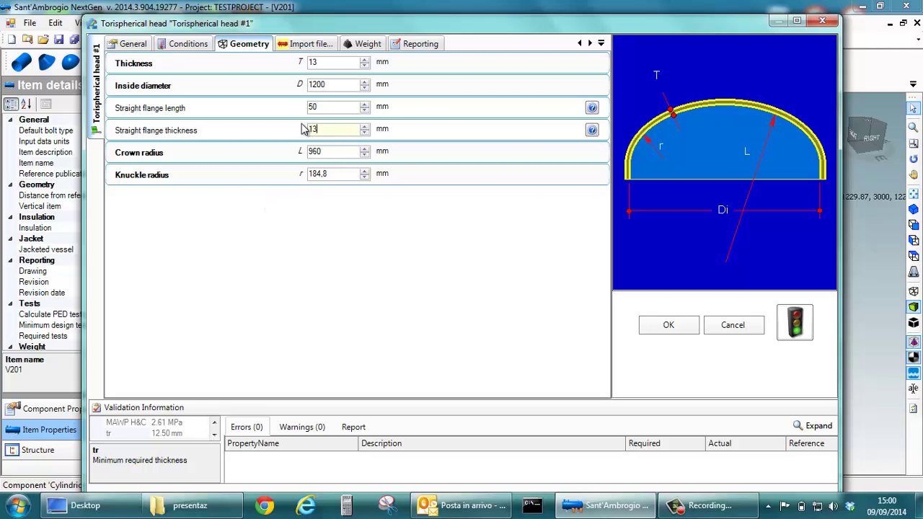
{"action": "type", "text": "13"}
{"action": "left_click", "coordinate": [796, 328]}
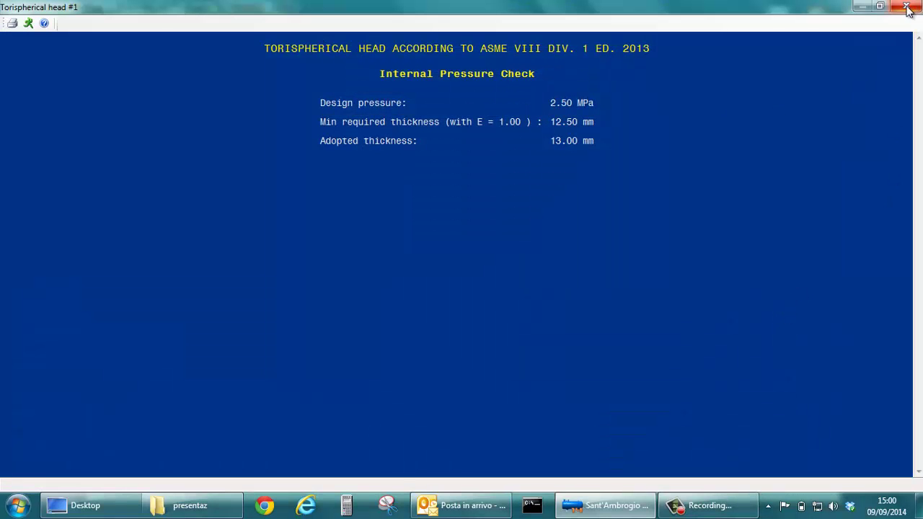
{"action": "left_click", "coordinate": [907, 6]}
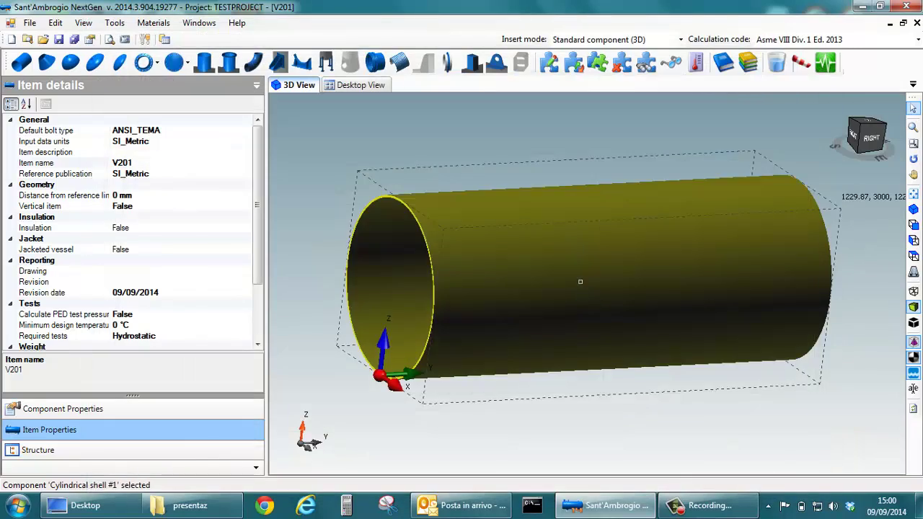
Start a nozzle on the torispherical head and assign it SA-106 B from the ASME materials database.
{"action": "scroll", "coordinate": [608, 270], "scroll_direction": "up", "scroll_amount": 2}
{"action": "left_click_drag", "start_coordinate": [610, 268], "coordinate": [453, 288]}
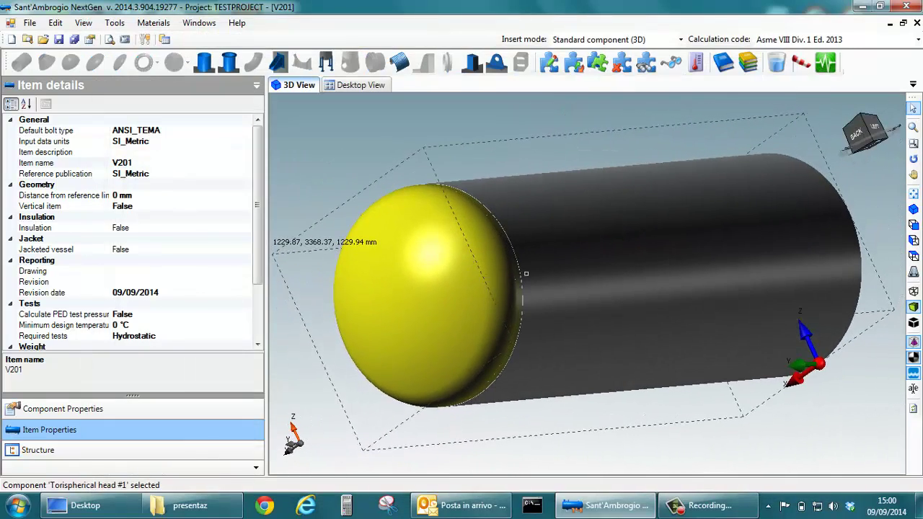
{"action": "left_click_drag", "start_coordinate": [638, 239], "coordinate": [619, 263]}
{"action": "scroll", "coordinate": [618, 263], "scroll_direction": "down", "scroll_amount": 3}
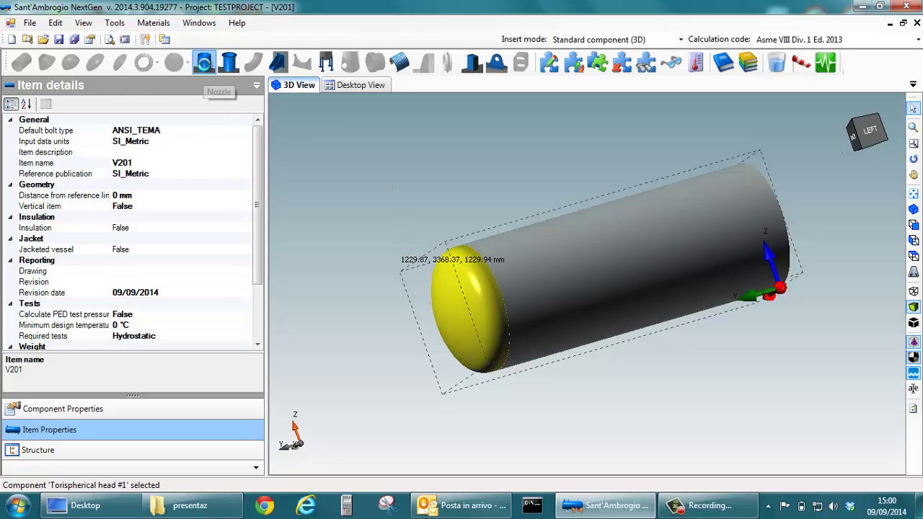
{"action": "left_click", "coordinate": [205, 63]}
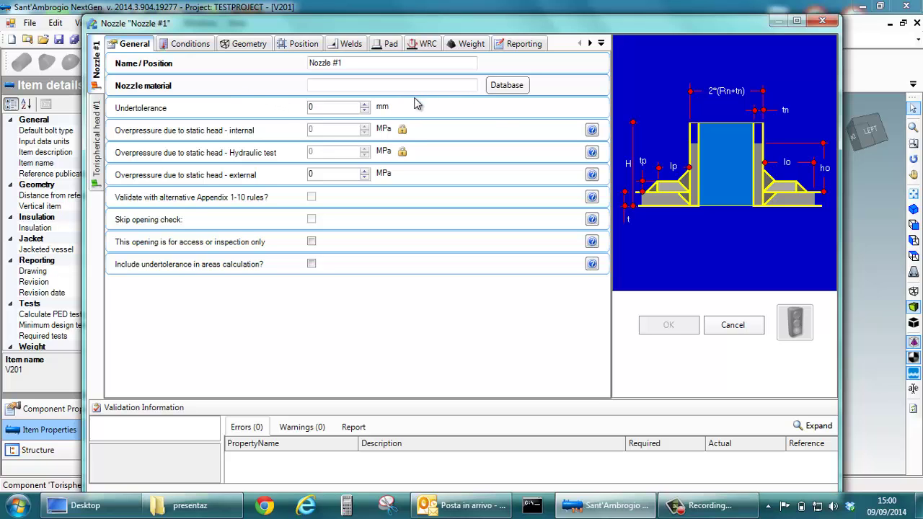
{"action": "left_click", "coordinate": [507, 86]}
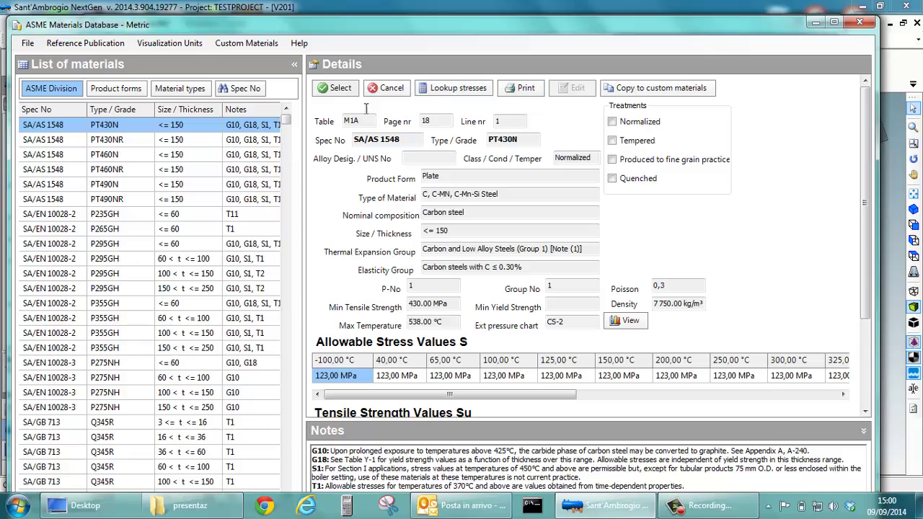
{"action": "left_click", "coordinate": [64, 111]}
{"action": "scroll", "coordinate": [70, 173], "scroll_direction": "down", "scroll_amount": 15}
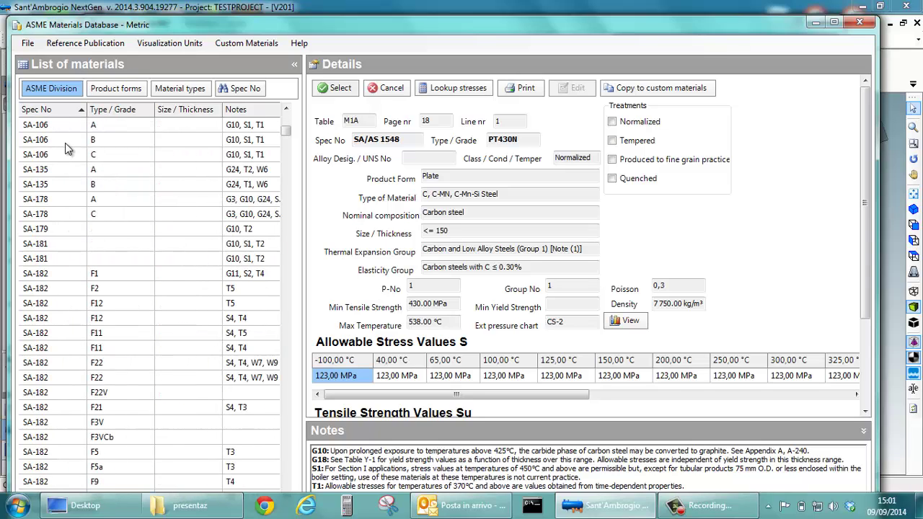
{"action": "double_click", "coordinate": [65, 143]}
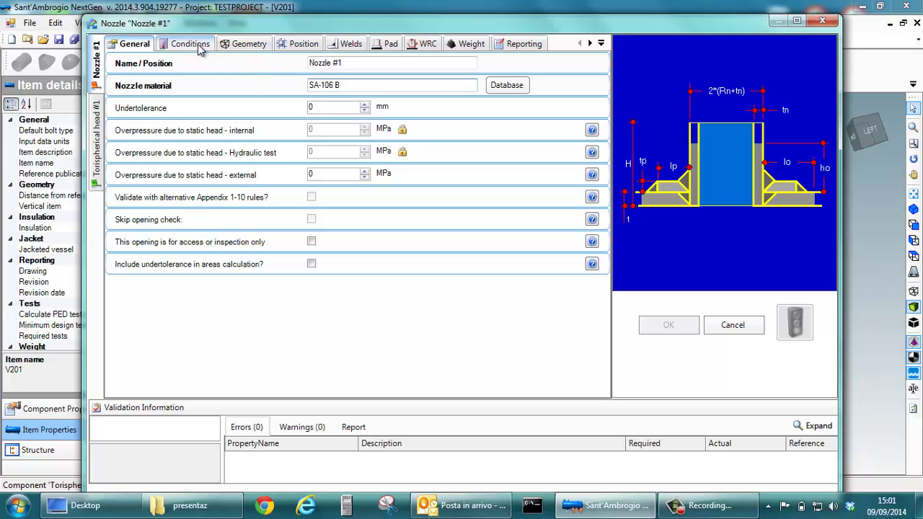
Size the nozzle as a standard 10" (DN 250) STD pipe and set its height to 300 mm.
{"action": "left_click", "coordinate": [240, 44]}
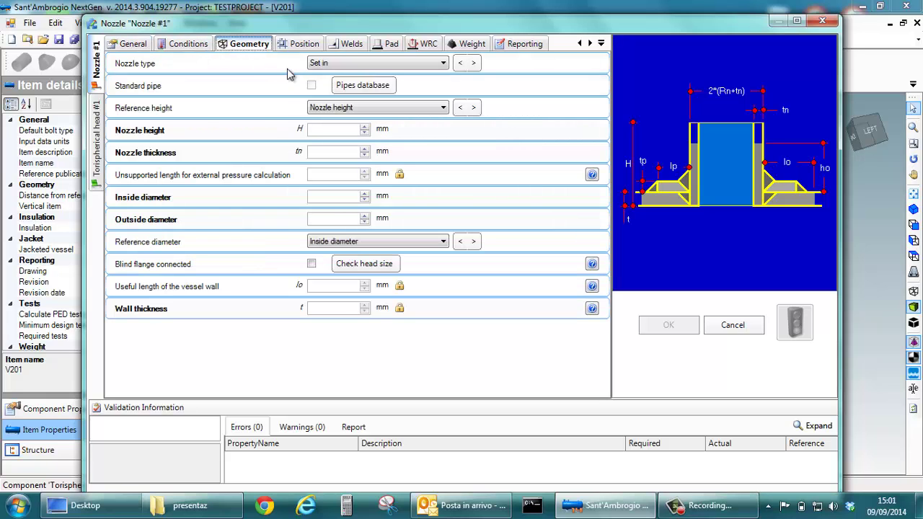
{"action": "left_click", "coordinate": [375, 87]}
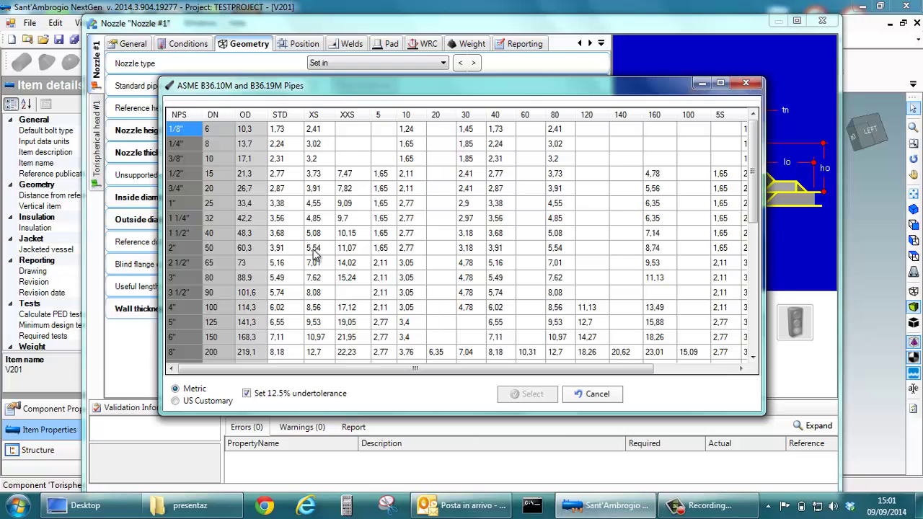
{"action": "scroll", "coordinate": [314, 253], "scroll_direction": "down", "scroll_amount": 5}
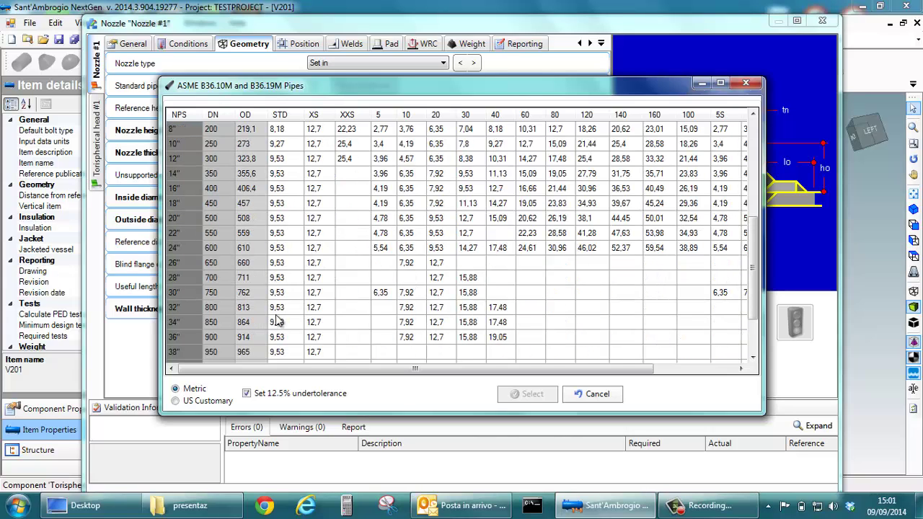
{"action": "scroll", "coordinate": [278, 320], "scroll_direction": "down", "scroll_amount": 2}
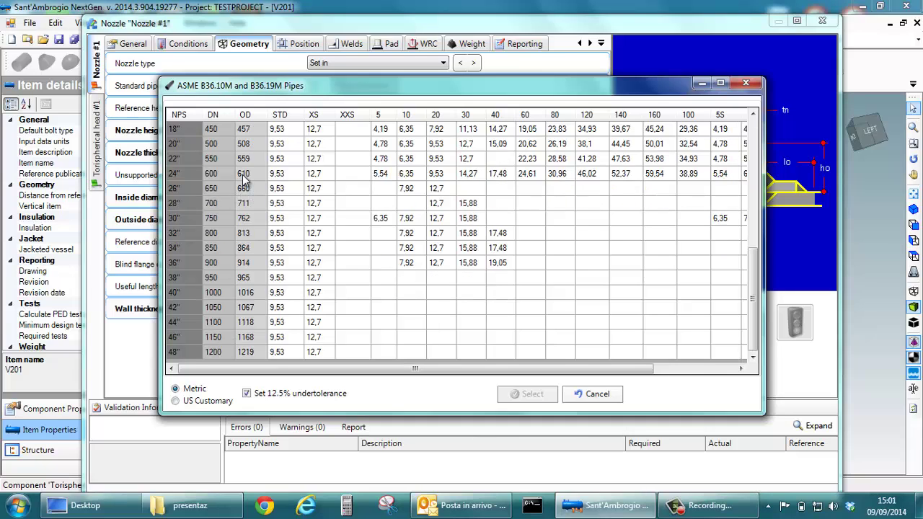
{"action": "scroll", "coordinate": [246, 217], "scroll_direction": "up", "scroll_amount": 3}
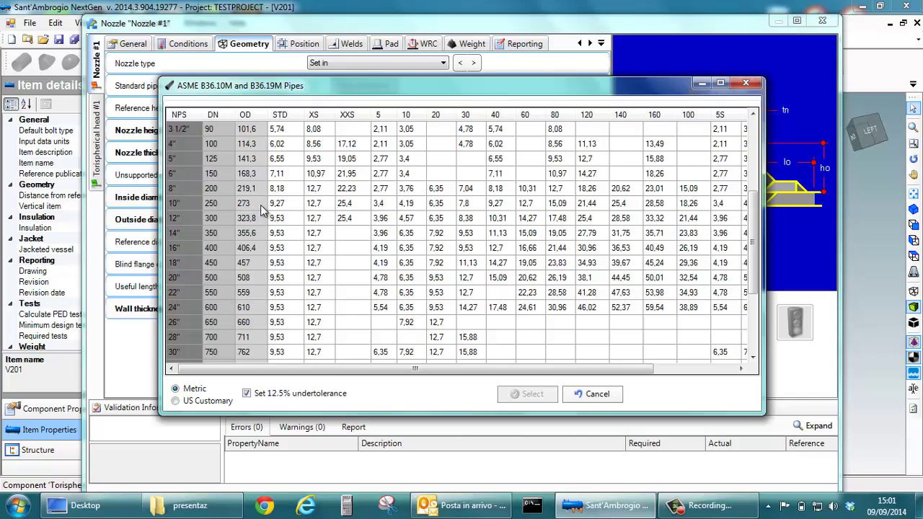
{"action": "left_click", "coordinate": [285, 206]}
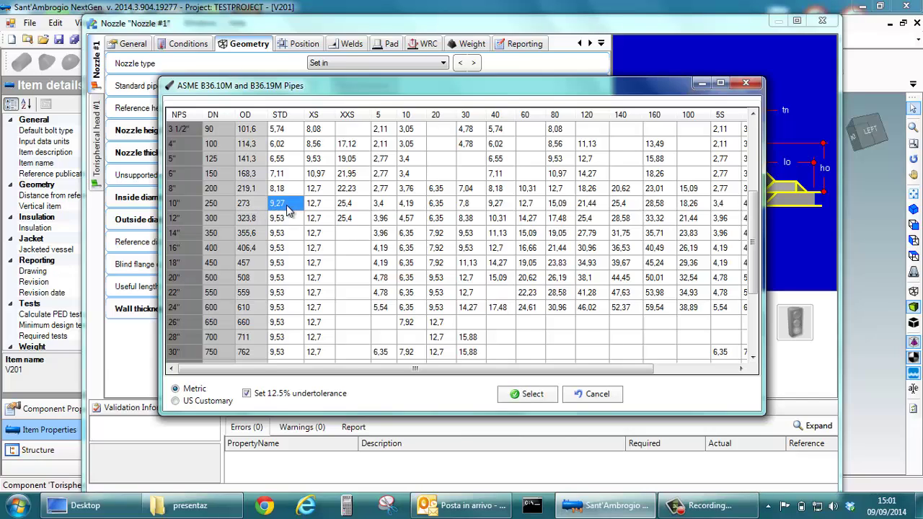
{"action": "double_click", "coordinate": [286, 208]}
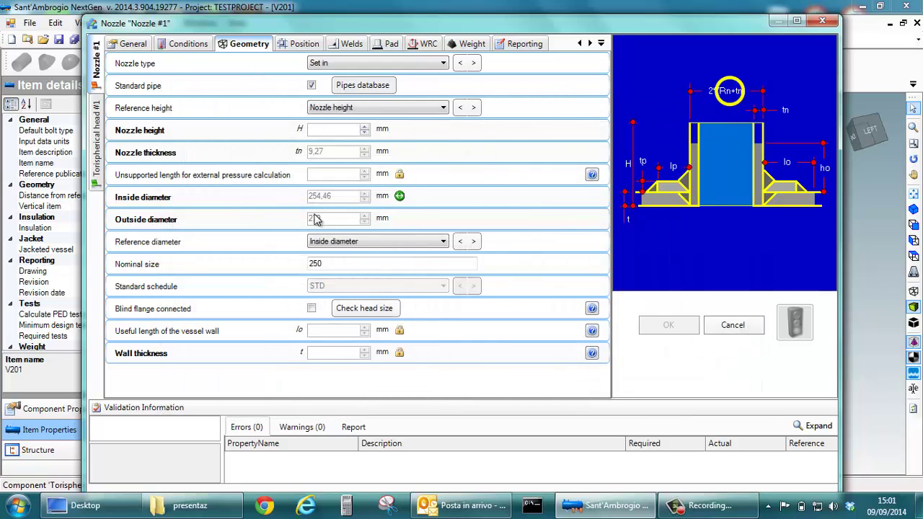
{"action": "left_click", "coordinate": [333, 129]}
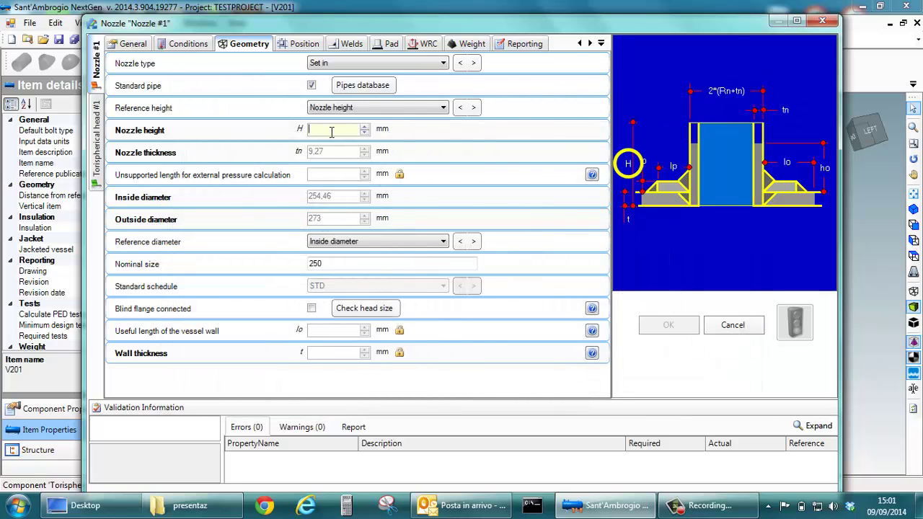
{"action": "type", "text": "300"}
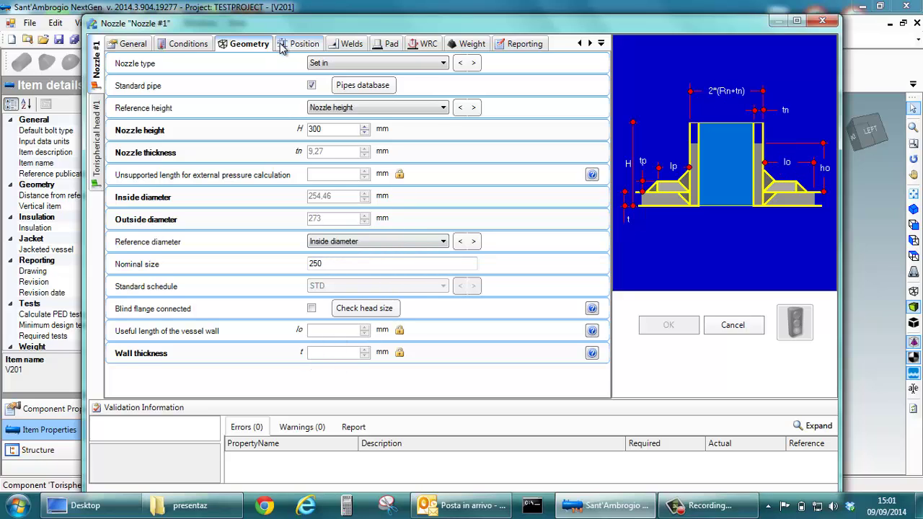
Review the nozzle's position settings and set the leg of the nozzle-to-wall fillet weld to 8 mm.
{"action": "left_click", "coordinate": [304, 45]}
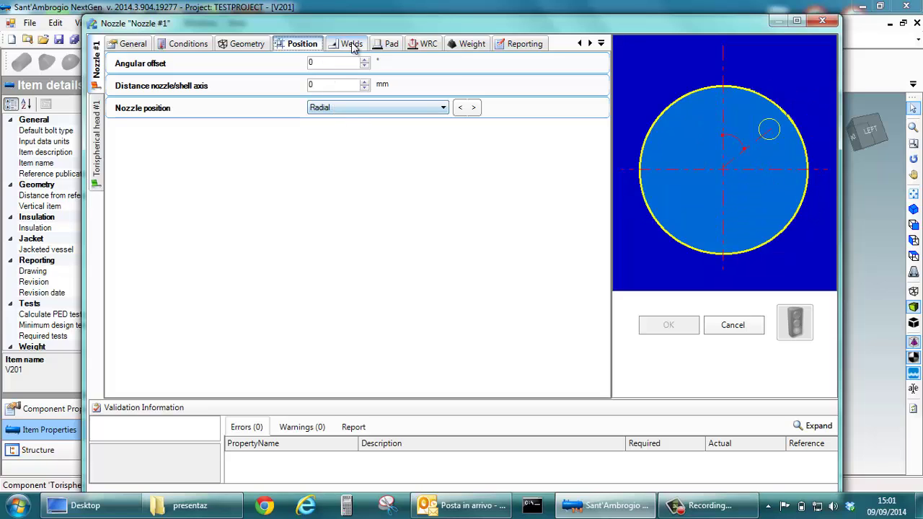
{"action": "left_click", "coordinate": [352, 44]}
{"action": "left_click", "coordinate": [325, 65]}
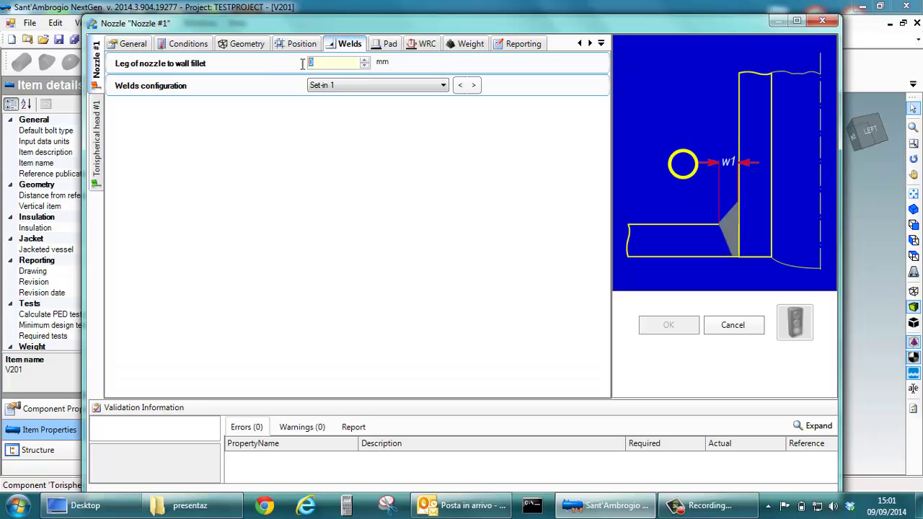
{"action": "type", "text": "8"}
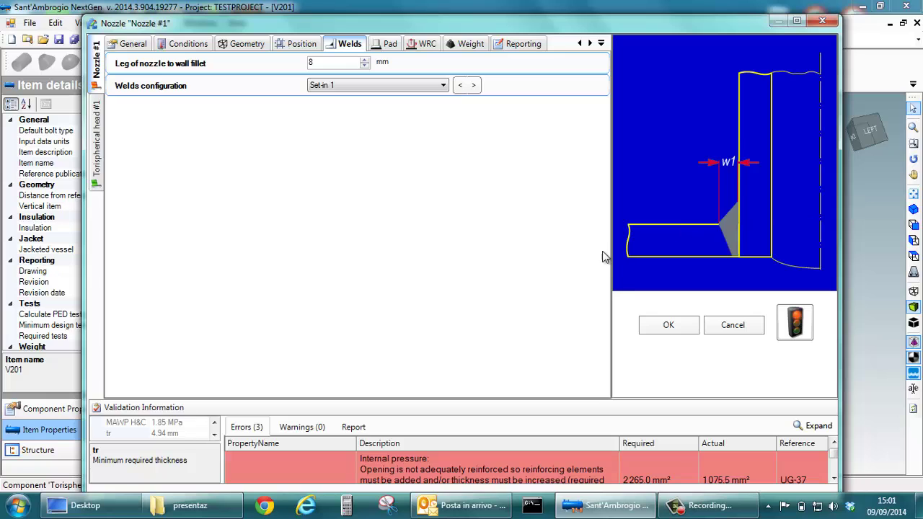
Review the nozzle's validation errors and its internal pressure opening report.
{"action": "left_click", "coordinate": [794, 333]}
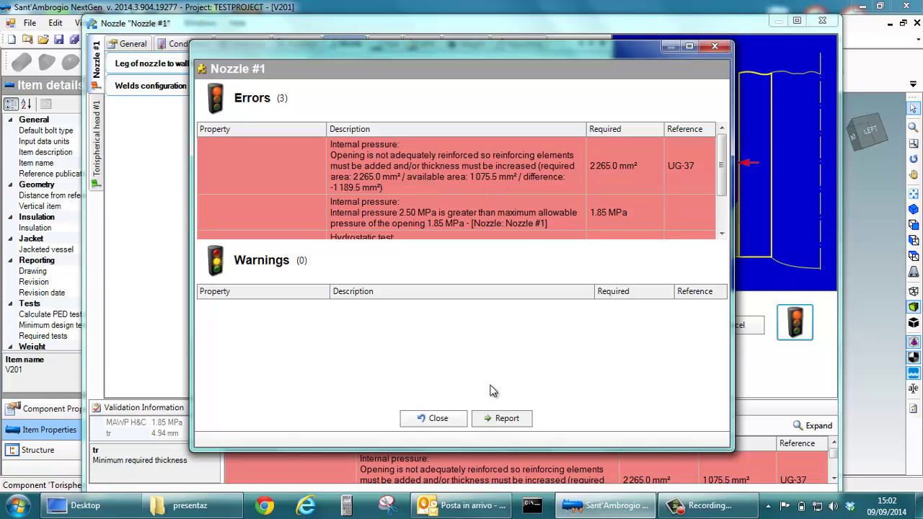
{"action": "left_click", "coordinate": [502, 419]}
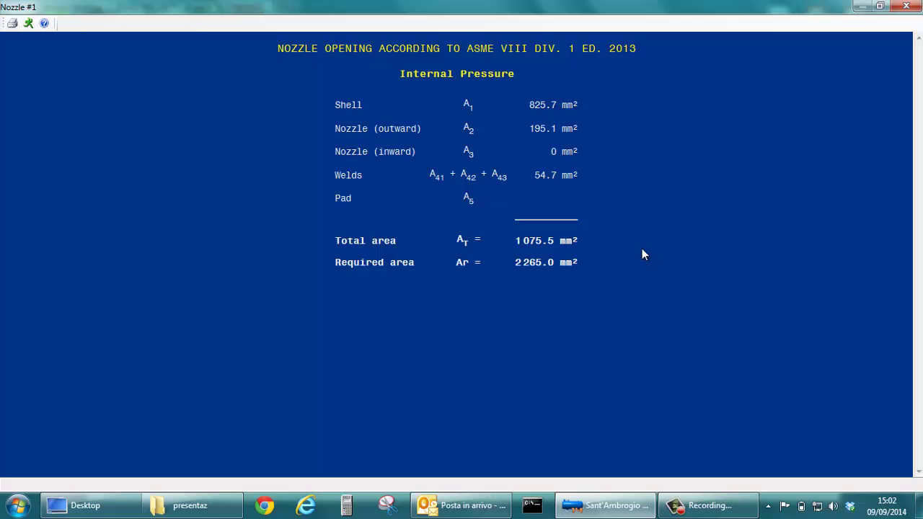
{"action": "left_click", "coordinate": [909, 7]}
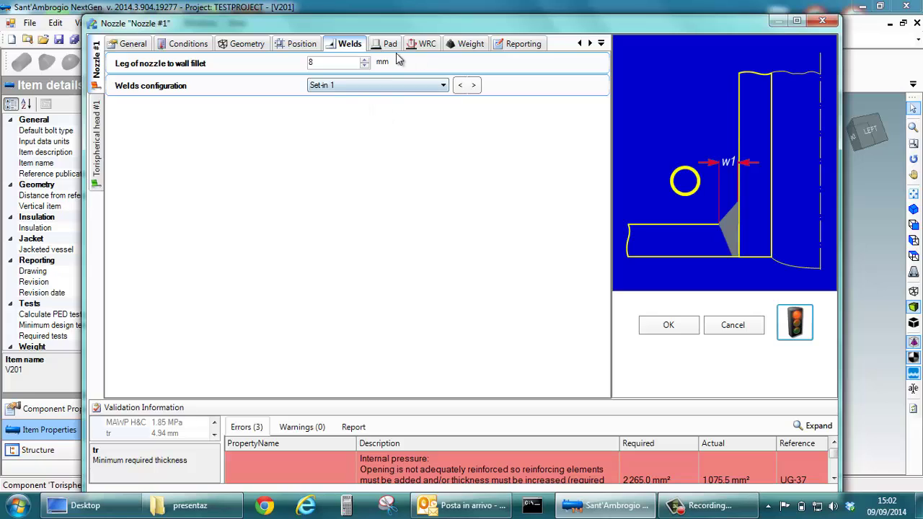
Add a reinforcing pad to the nozzle, 100 mm wide and 15 mm thick, in SA-516 70.
{"action": "left_click", "coordinate": [389, 44]}
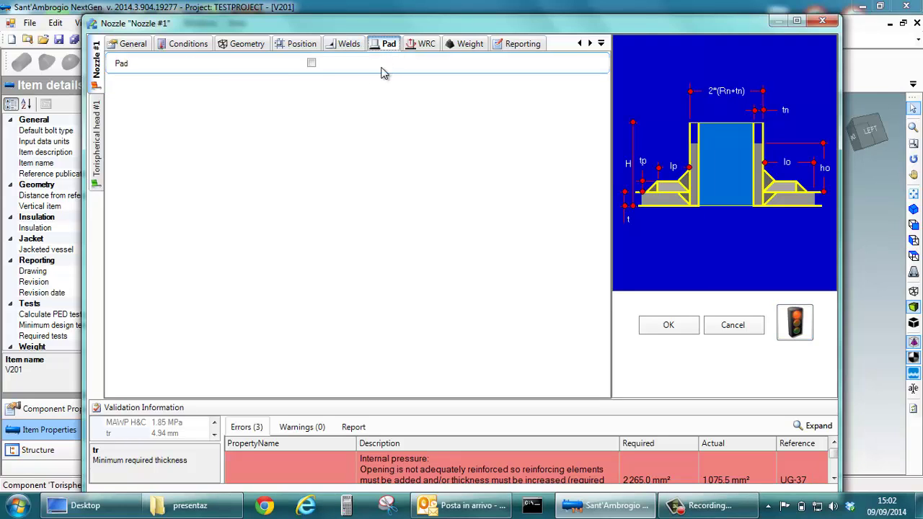
{"action": "left_click", "coordinate": [311, 64]}
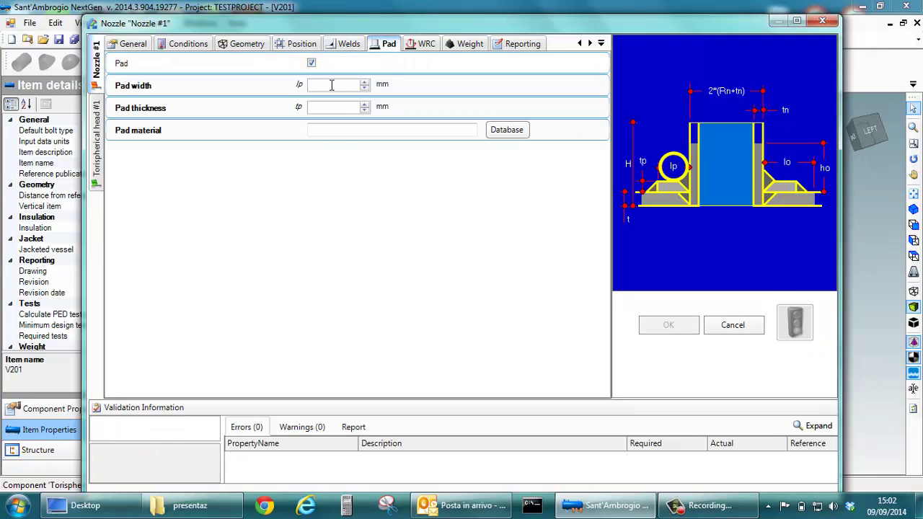
{"action": "left_click", "coordinate": [336, 85]}
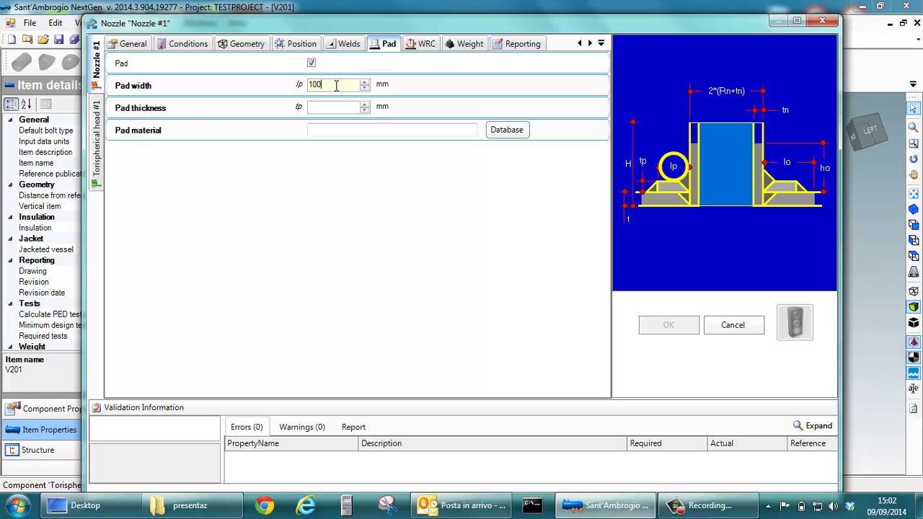
{"action": "left_click", "coordinate": [339, 107]}
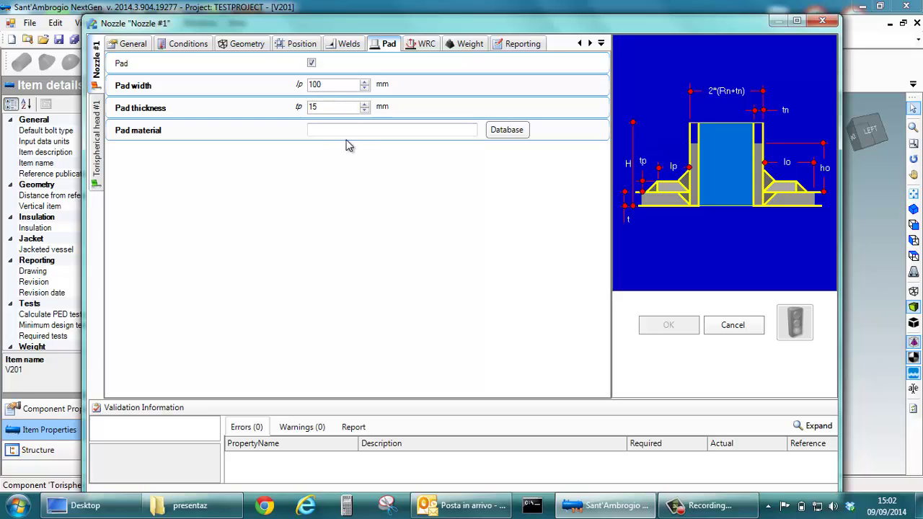
{"action": "left_click", "coordinate": [356, 132]}
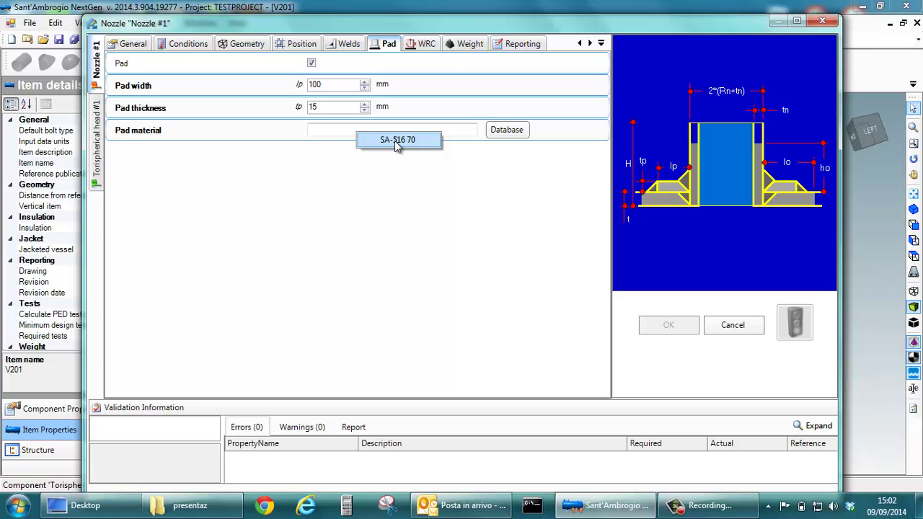
{"action": "left_click", "coordinate": [394, 141]}
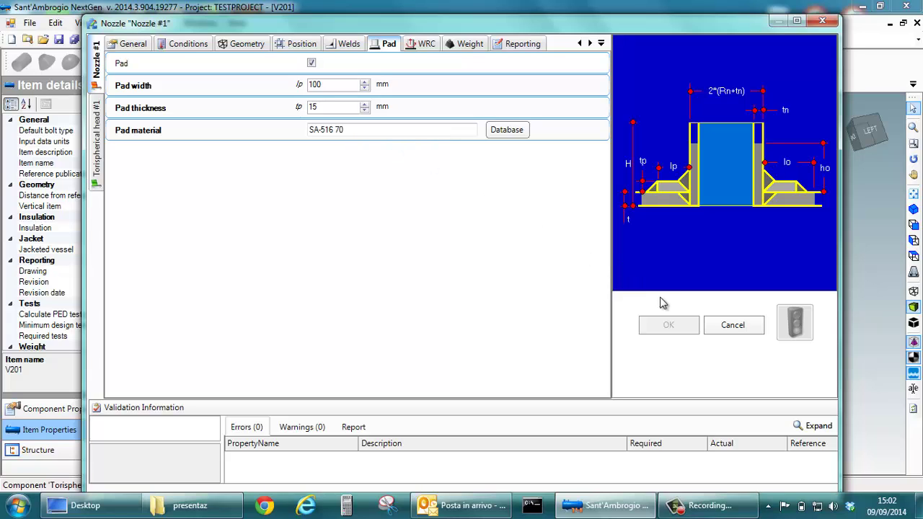
Set the leg of the pad-to-wall fillet weld to 8 mm, recheck the opening report and accept the nozzle.
{"action": "left_click", "coordinate": [349, 44]}
{"action": "left_click", "coordinate": [321, 84]}
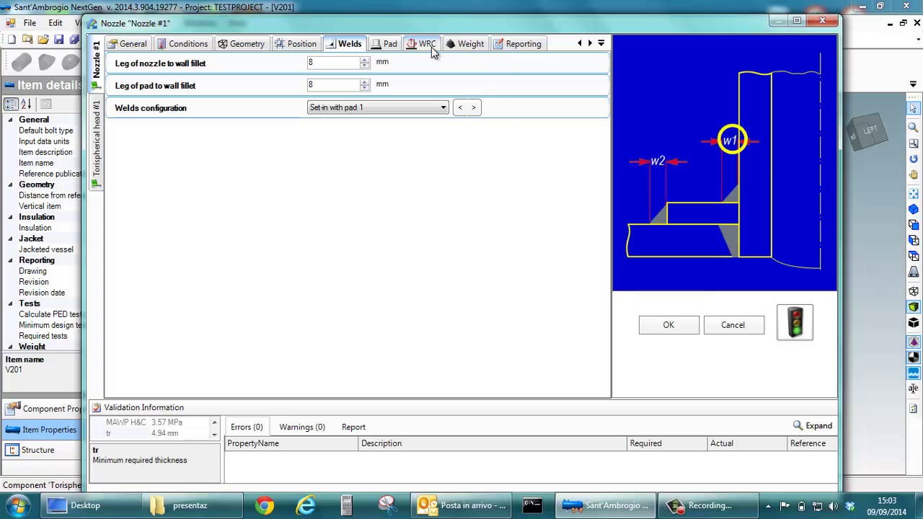
{"action": "left_click", "coordinate": [794, 326]}
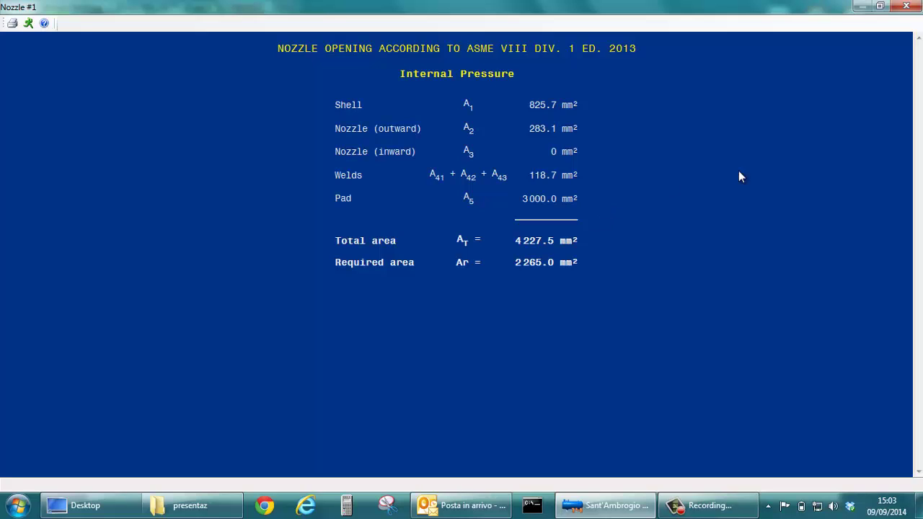
{"action": "left_click", "coordinate": [908, 7]}
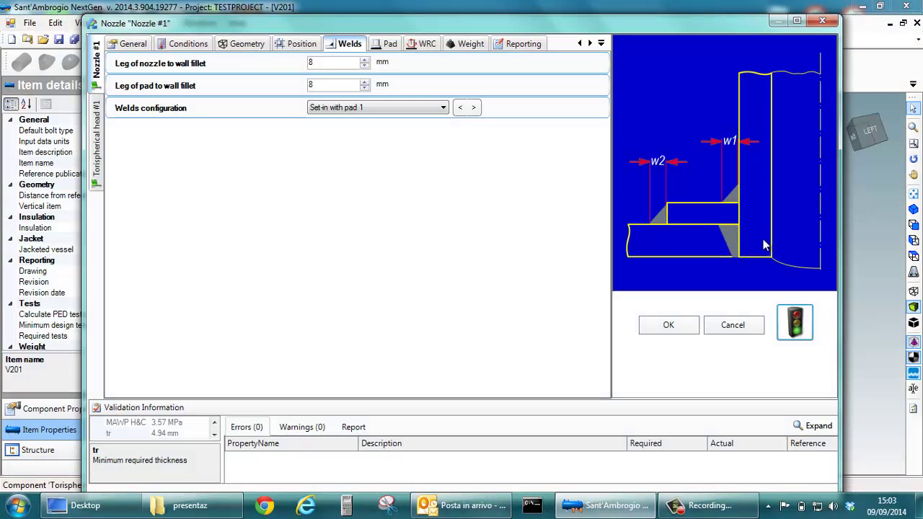
{"action": "left_click", "coordinate": [683, 329]}
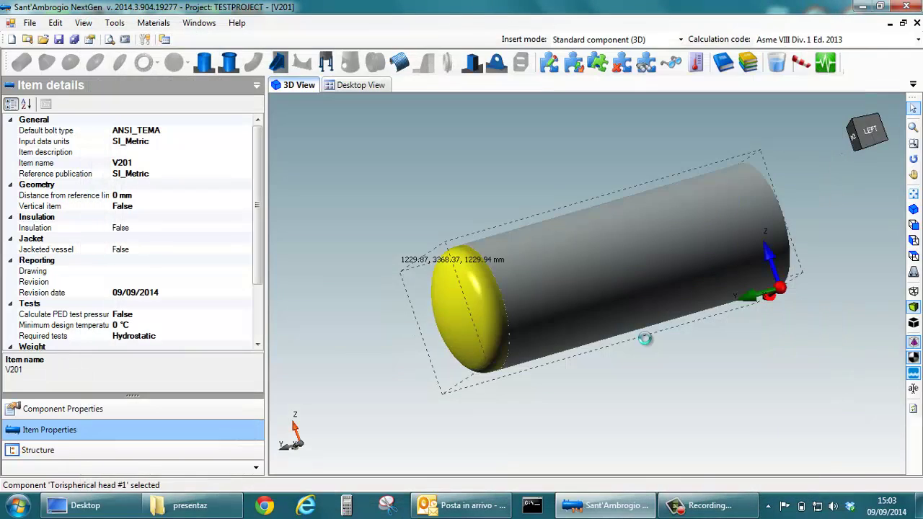
Add an integral welding neck flange to the free end of the head's nozzle.
{"action": "left_click_drag", "start_coordinate": [546, 305], "coordinate": [563, 268]}
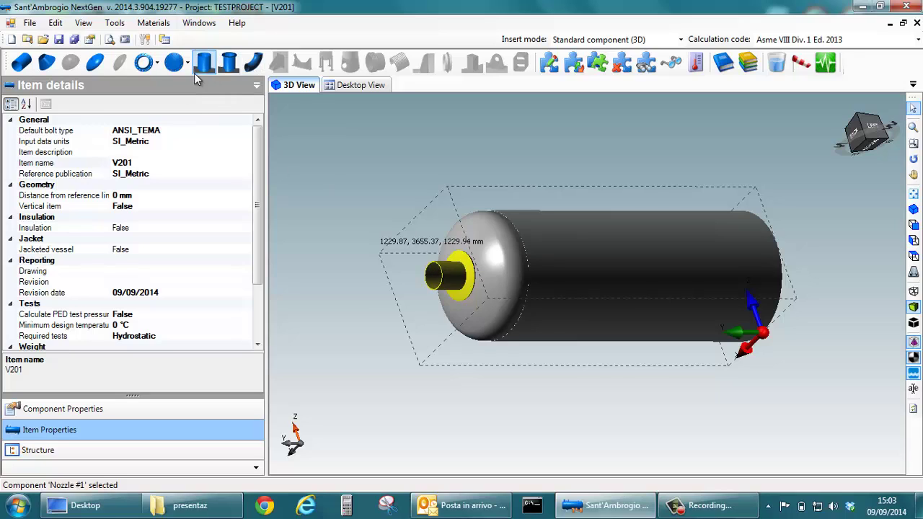
{"action": "left_click", "coordinate": [143, 66]}
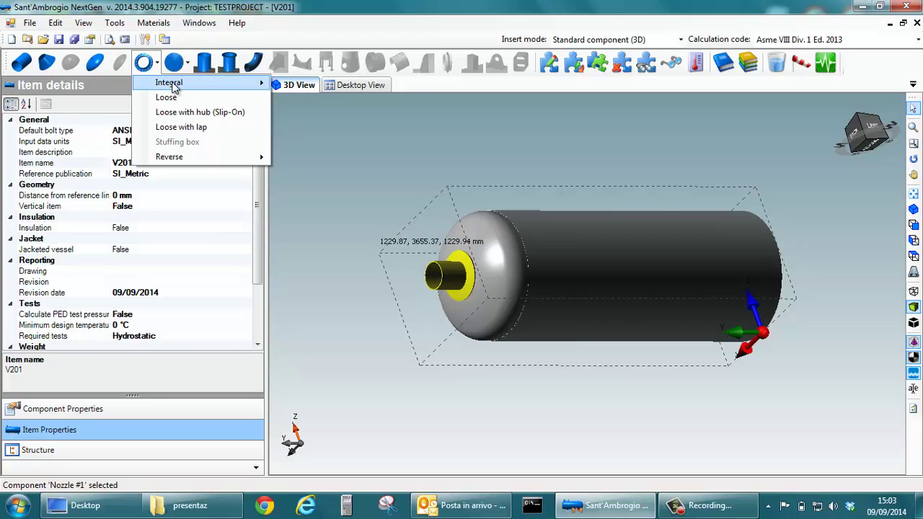
{"action": "mouse_move", "coordinate": [173, 86]}
{"action": "left_click", "coordinate": [302, 100]}
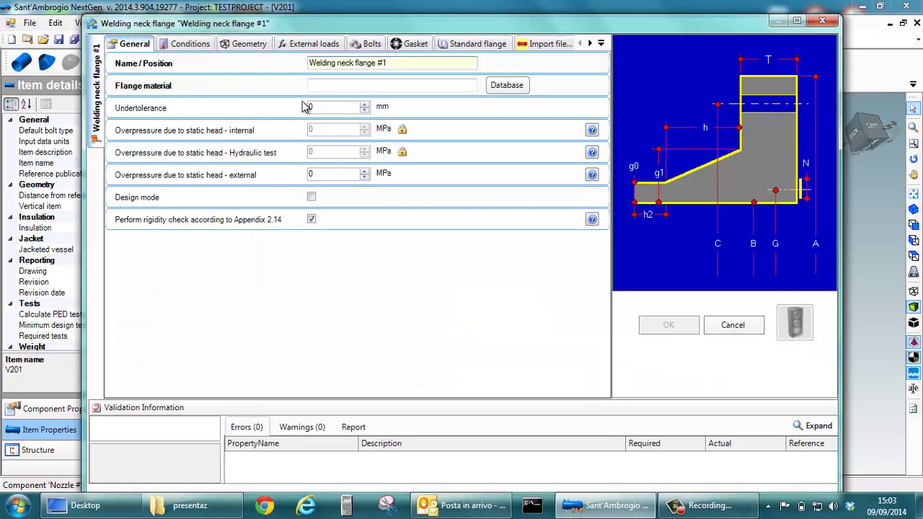
Set the flange material to SA-105 from the ASME materials database.
{"action": "left_click", "coordinate": [339, 88]}
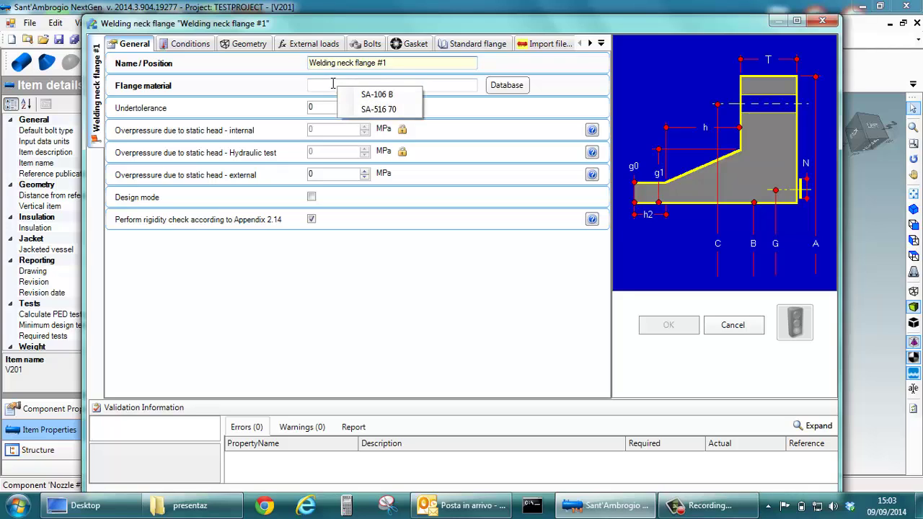
{"action": "left_click", "coordinate": [329, 83]}
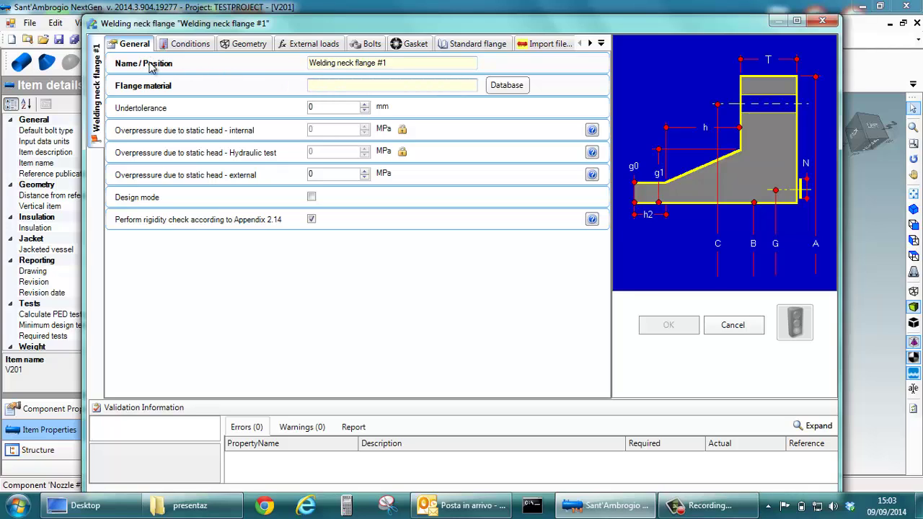
{"action": "left_click", "coordinate": [507, 85]}
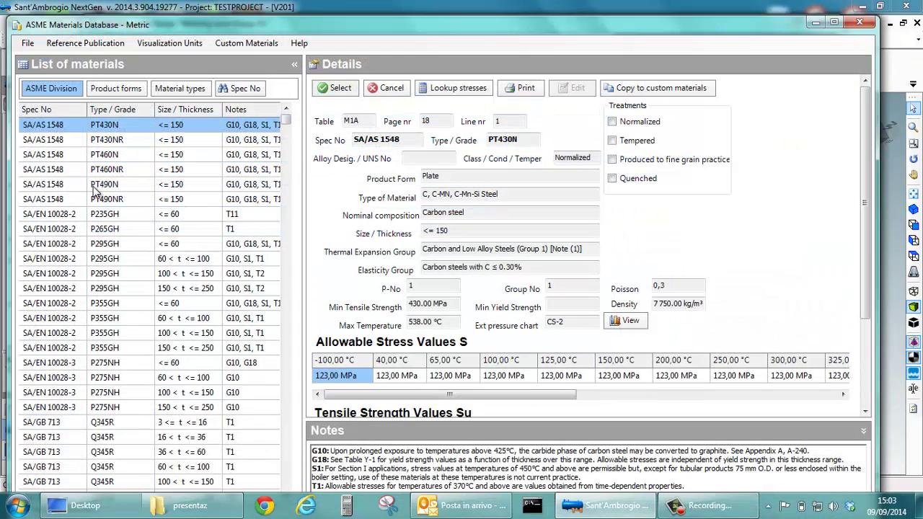
{"action": "left_click", "coordinate": [69, 110]}
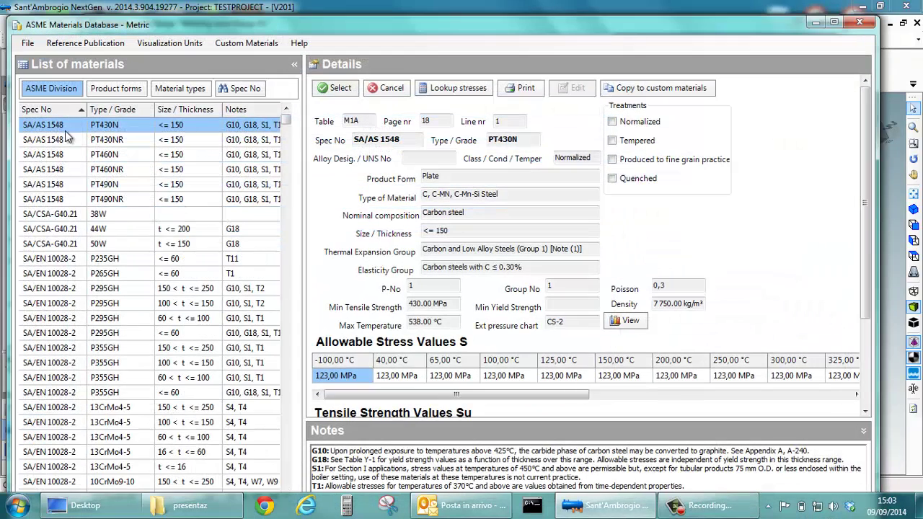
{"action": "scroll", "coordinate": [87, 181], "scroll_direction": "down", "scroll_amount": 10}
{"action": "scroll", "coordinate": [108, 238], "scroll_direction": "down", "scroll_amount": 12}
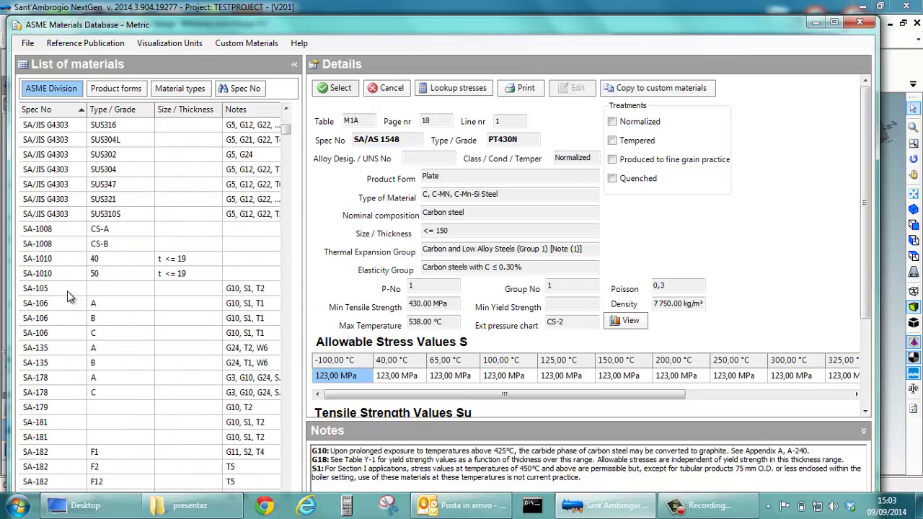
{"action": "double_click", "coordinate": [67, 289]}
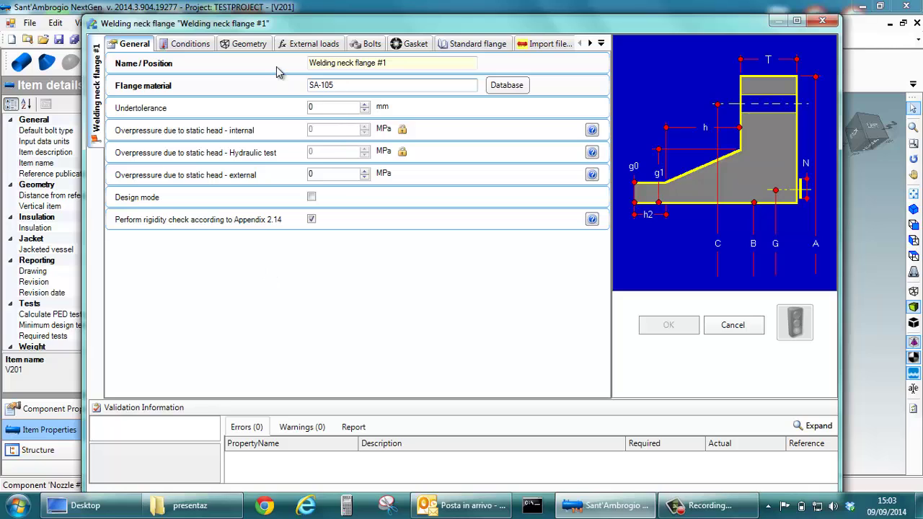
Apply the 10" ANSI B16 standard flange with rating 150 and specification ASME B16.5 2009.
{"action": "left_click", "coordinate": [252, 45]}
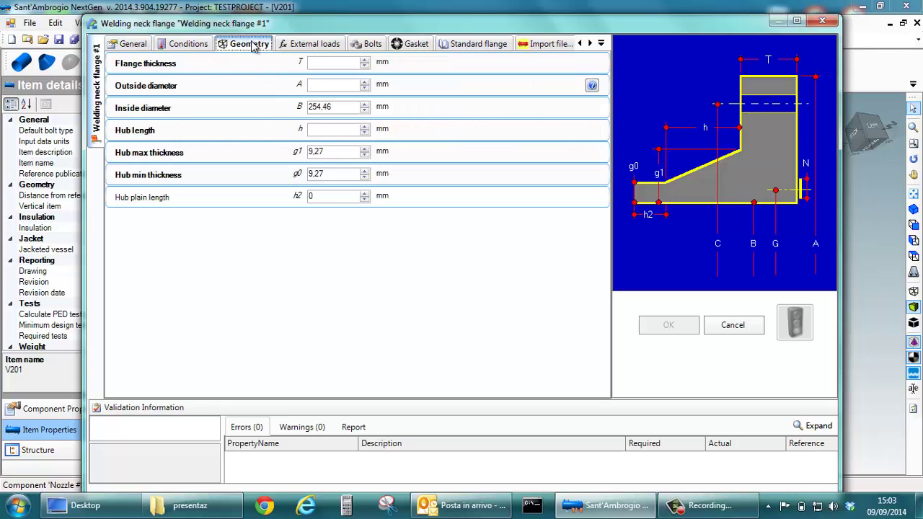
{"action": "left_click", "coordinate": [481, 48]}
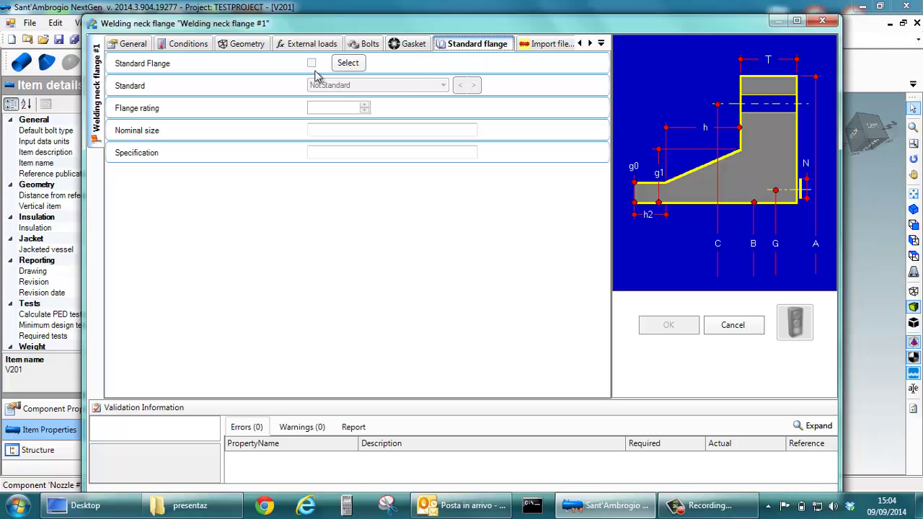
{"action": "left_click", "coordinate": [351, 63]}
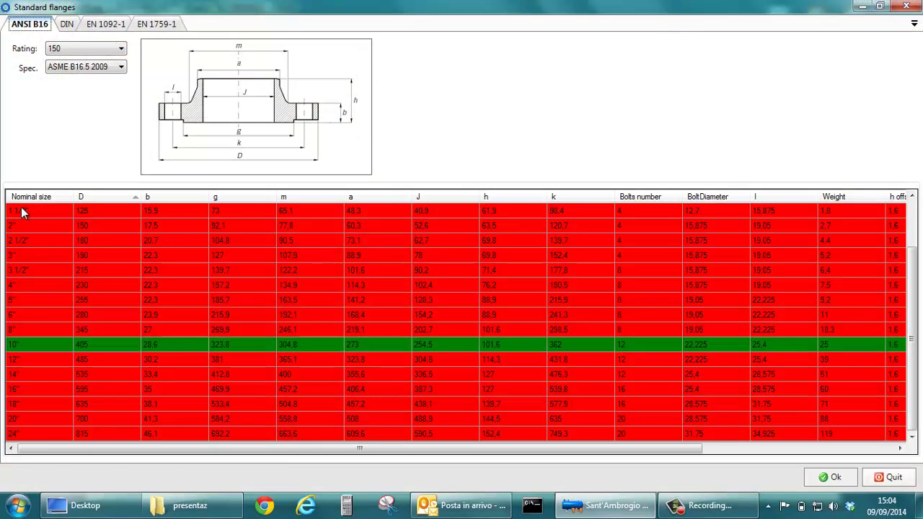
{"action": "left_click", "coordinate": [121, 49]}
{"action": "left_click", "coordinate": [110, 78]}
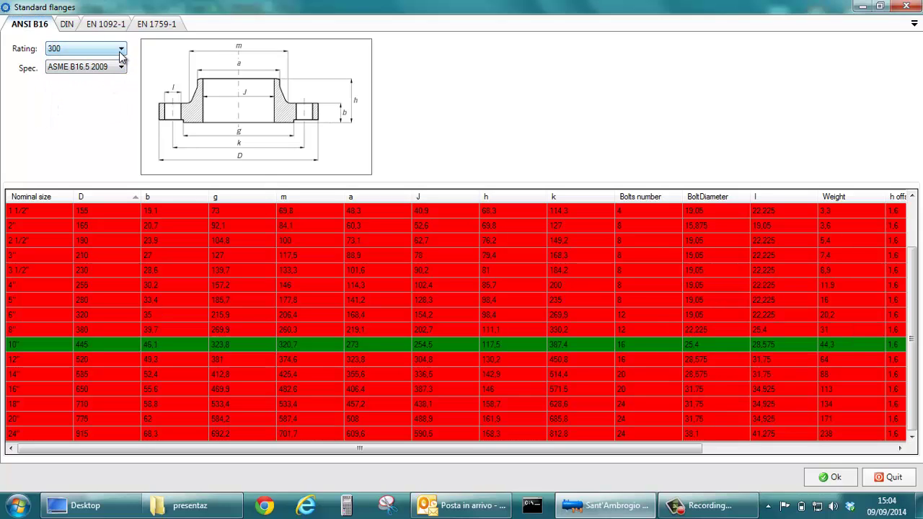
{"action": "left_click", "coordinate": [122, 49]}
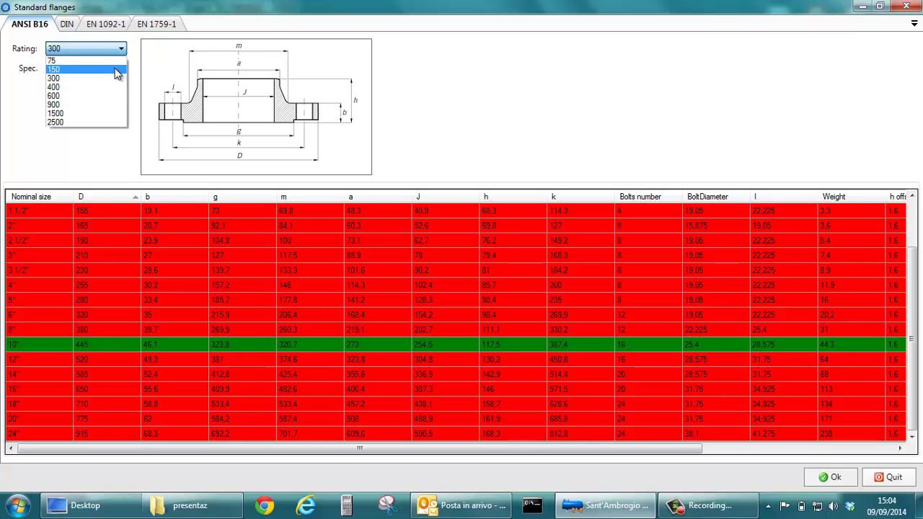
{"action": "left_click", "coordinate": [117, 71]}
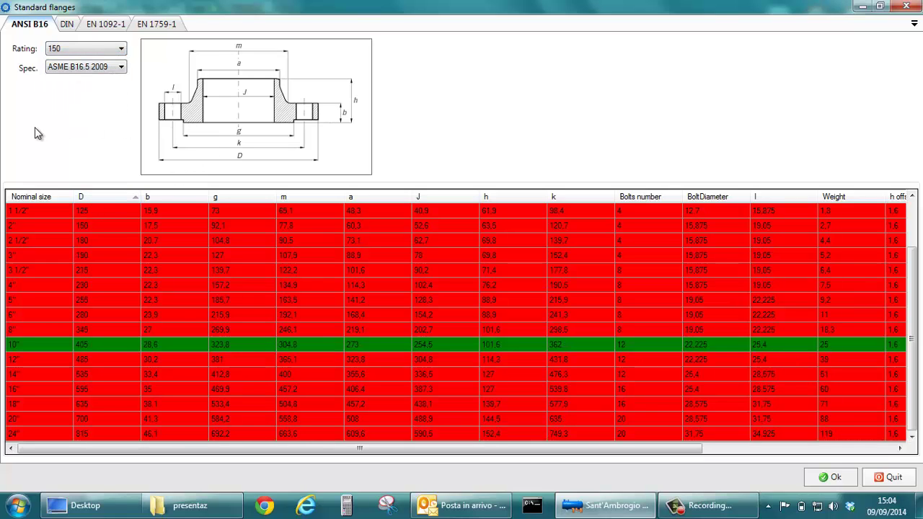
{"action": "double_click", "coordinate": [43, 346]}
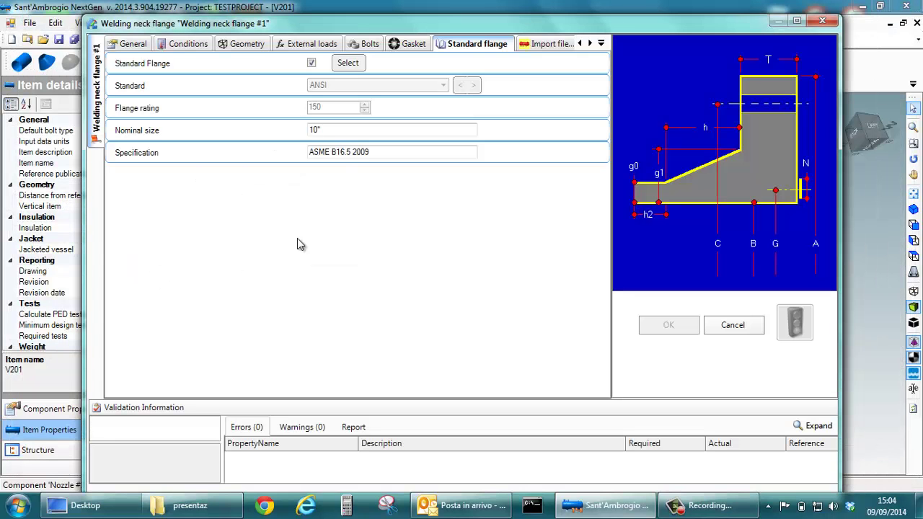
Set the flange's bolt material to SA-193 B7, size <= 64, from the materials database.
{"action": "left_click", "coordinate": [368, 44]}
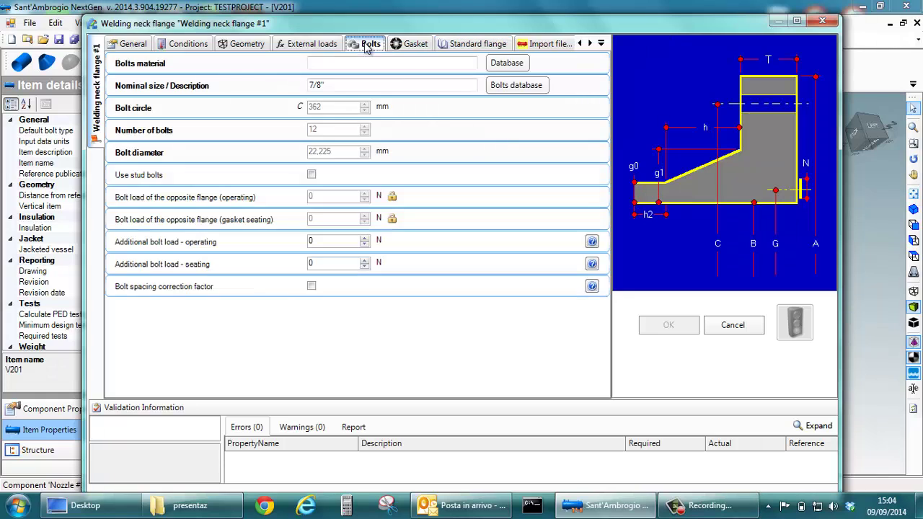
{"action": "left_click", "coordinate": [507, 63]}
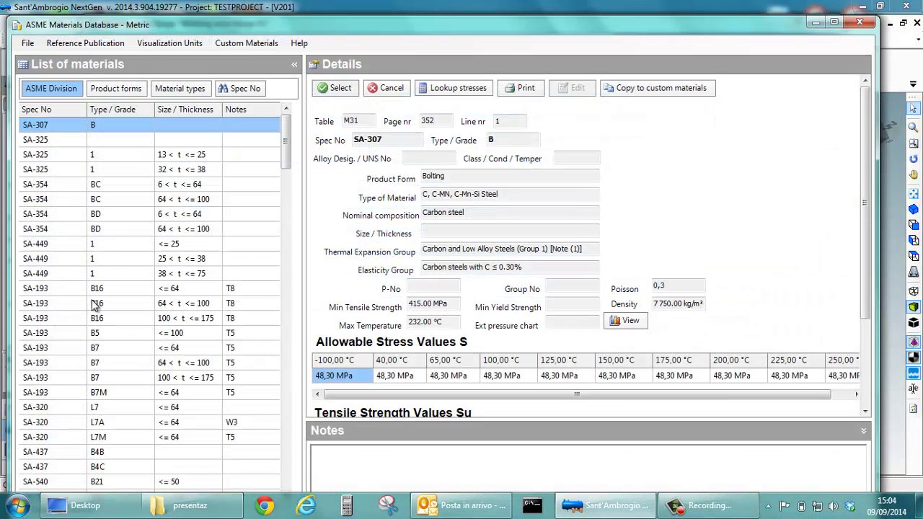
{"action": "left_click", "coordinate": [103, 347]}
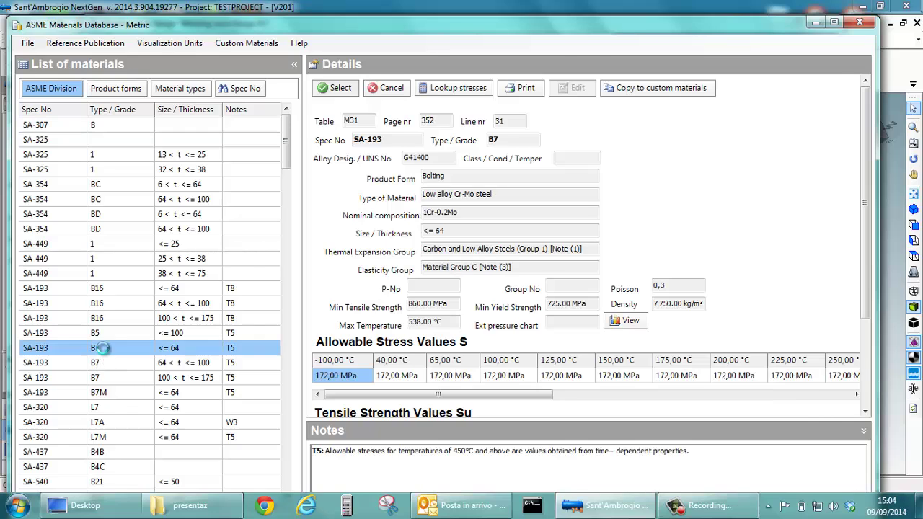
{"action": "double_click", "coordinate": [103, 347]}
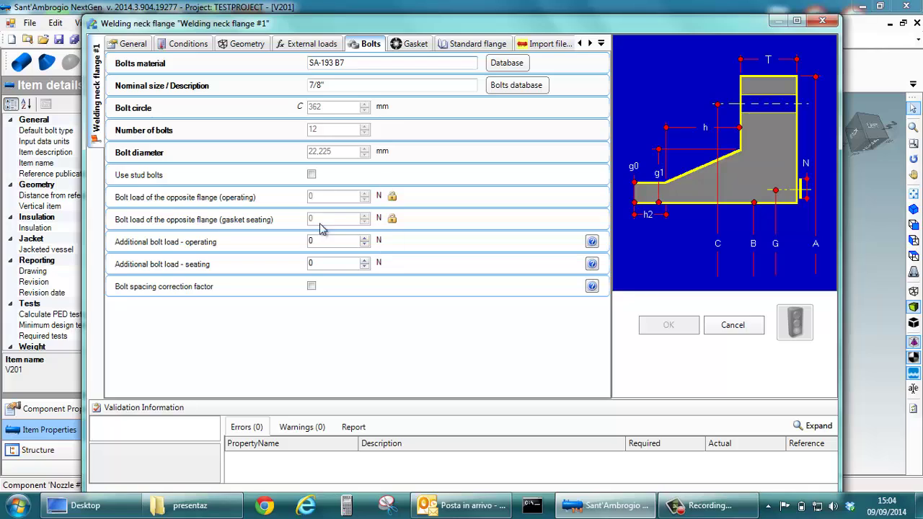
{"action": "mouse_move", "coordinate": [431, 115]}
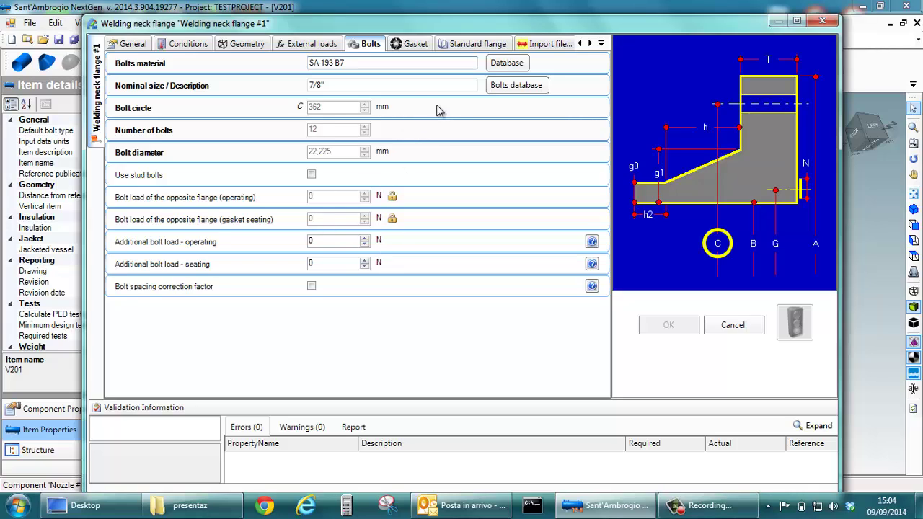
Assign a spiral-wound, mineral fiber filler gasket in stainless steel, Monel and nickel-base alloy, sized as the ASME B16.20 nominal 10, rating 150 gasket.
{"action": "left_click", "coordinate": [415, 44]}
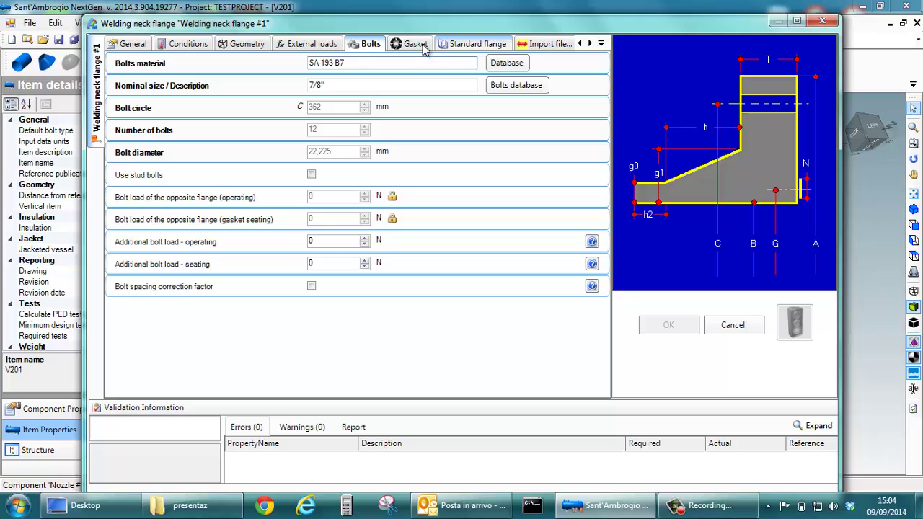
{"action": "left_click", "coordinate": [509, 66]}
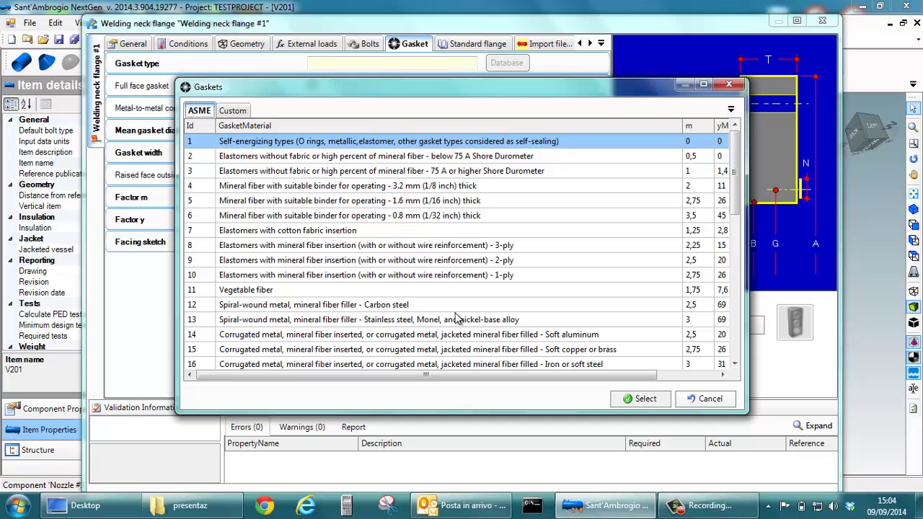
{"action": "left_click", "coordinate": [386, 322]}
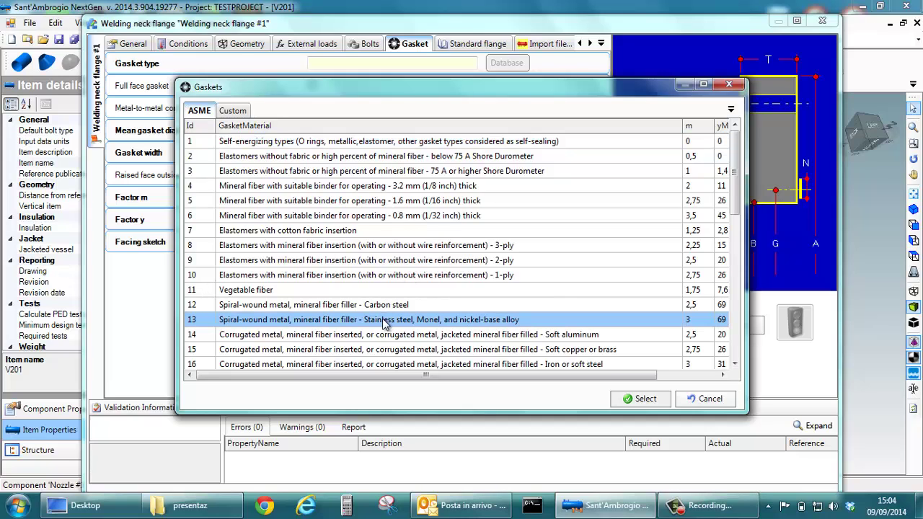
{"action": "double_click", "coordinate": [386, 322]}
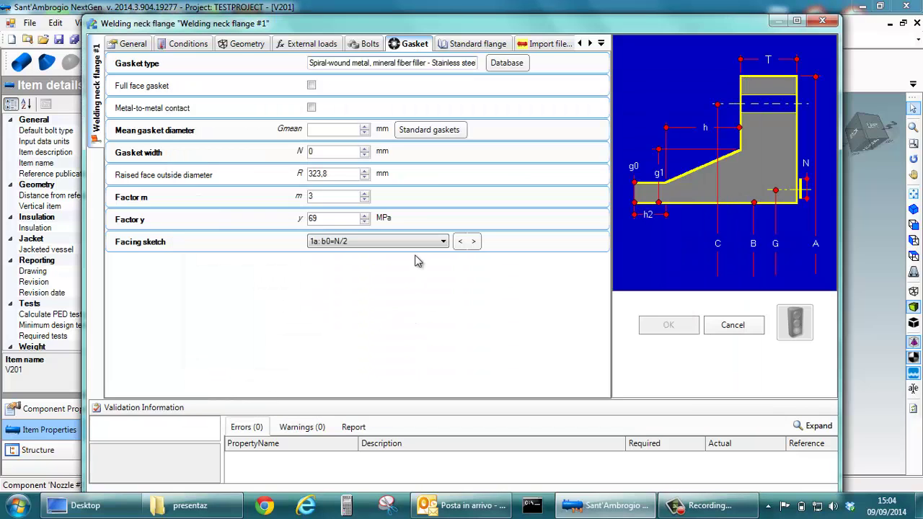
{"action": "left_click", "coordinate": [426, 130]}
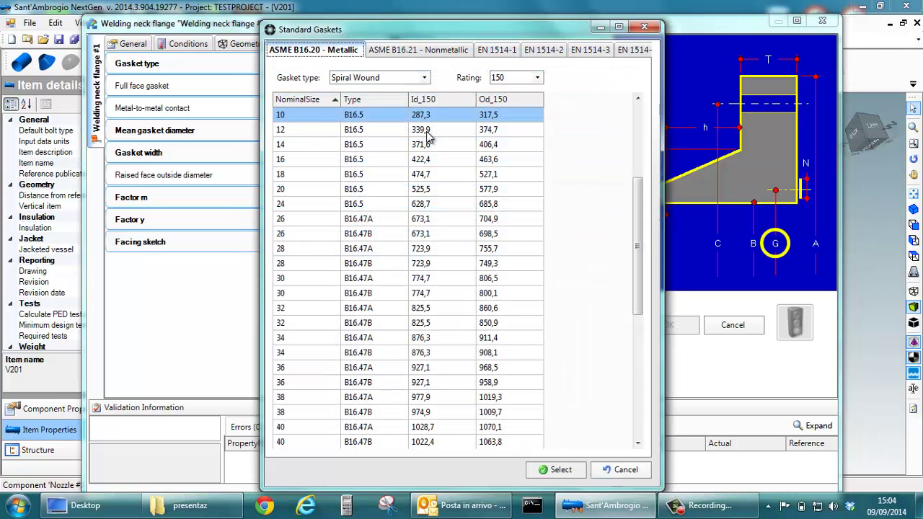
{"action": "double_click", "coordinate": [320, 115]}
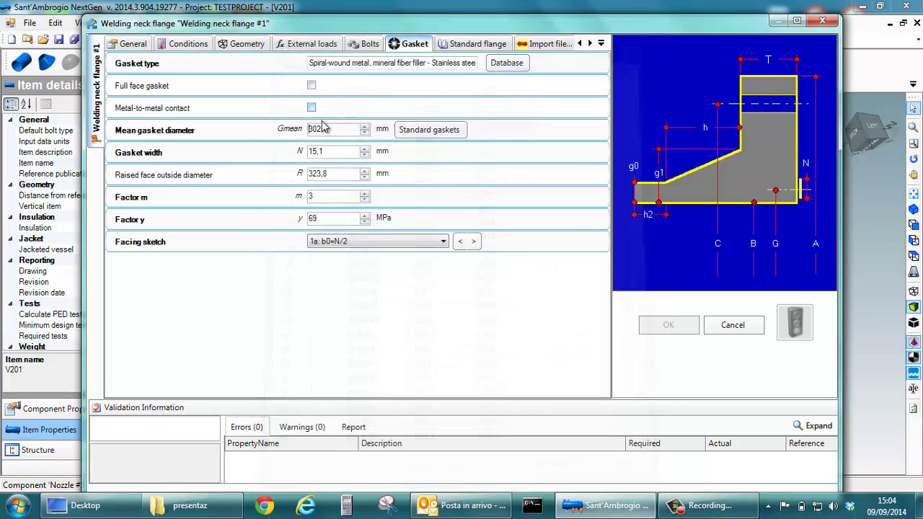
Review the welding neck flange's validation errors and warnings.
{"action": "left_click", "coordinate": [378, 167]}
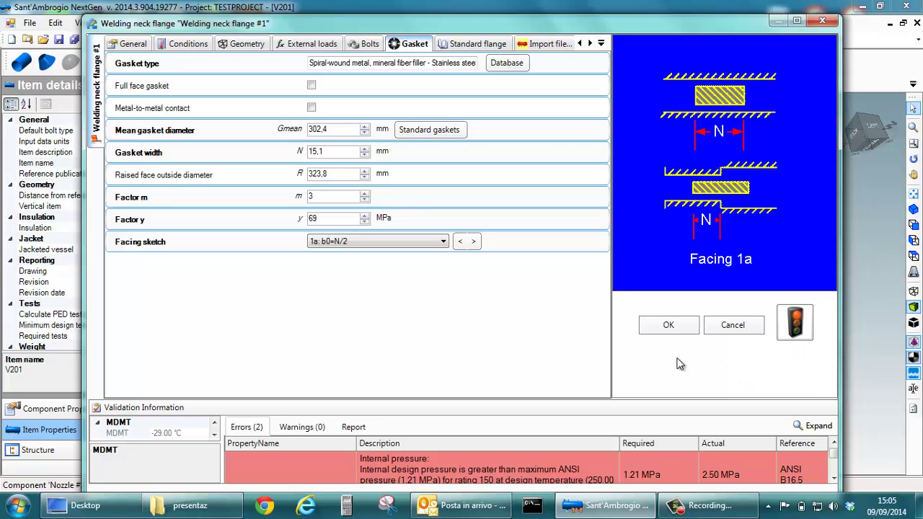
{"action": "left_click", "coordinate": [794, 329]}
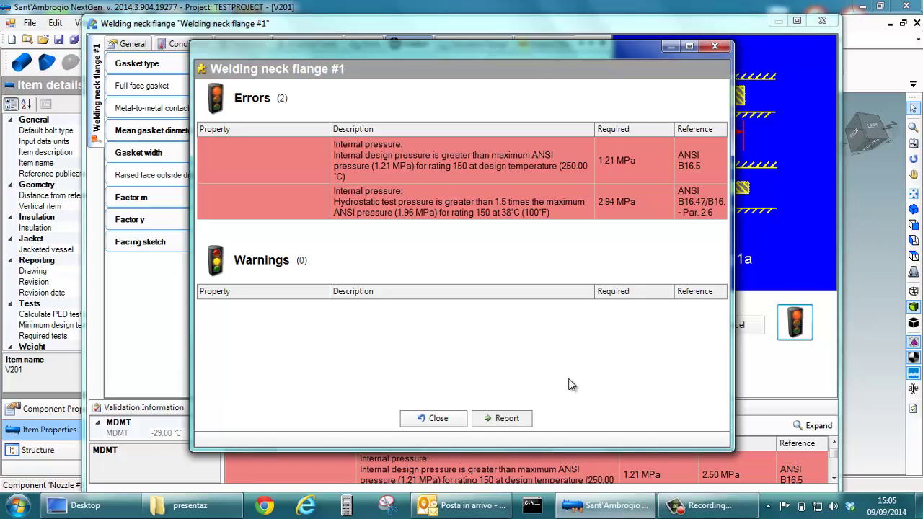
{"action": "left_click", "coordinate": [452, 421]}
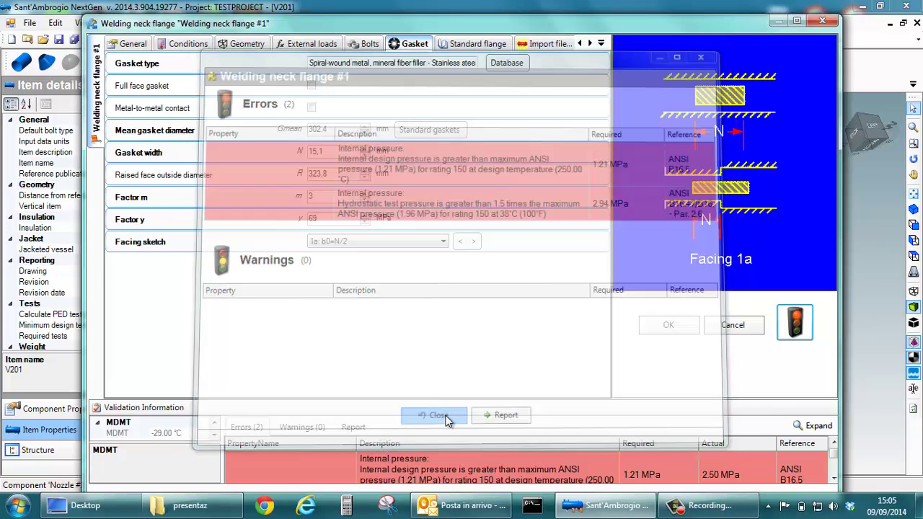
Replace the standard flange with the 10" ANSI B16 flange of rating 300, specification ASME B16.5 2009.
{"action": "left_click", "coordinate": [491, 44]}
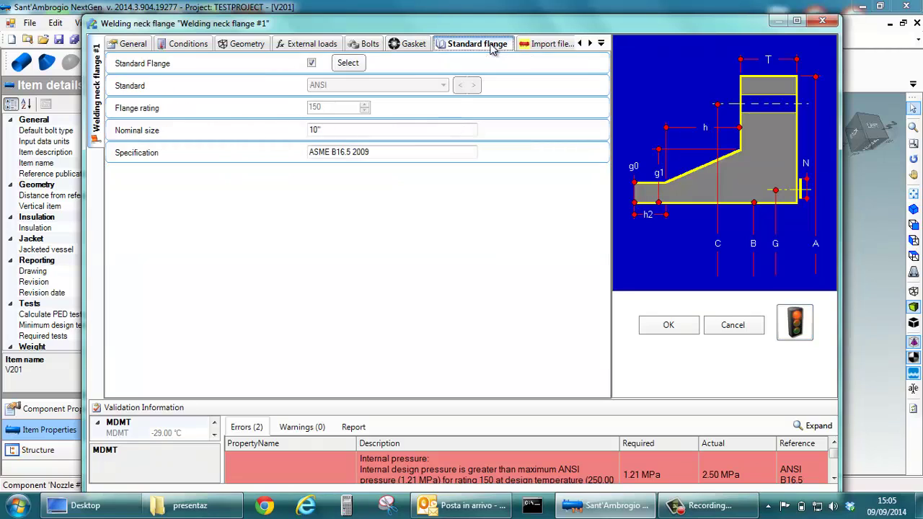
{"action": "left_click", "coordinate": [353, 65]}
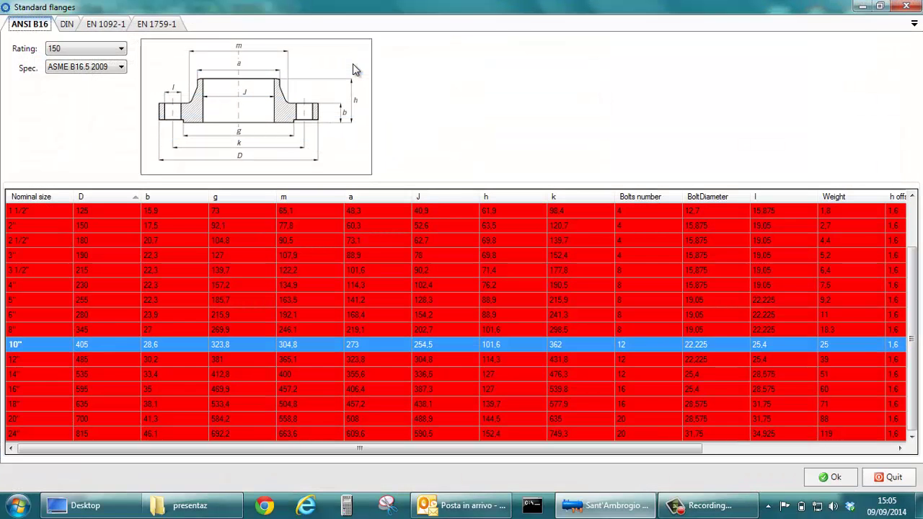
{"action": "left_click", "coordinate": [119, 49]}
{"action": "left_click", "coordinate": [107, 78]}
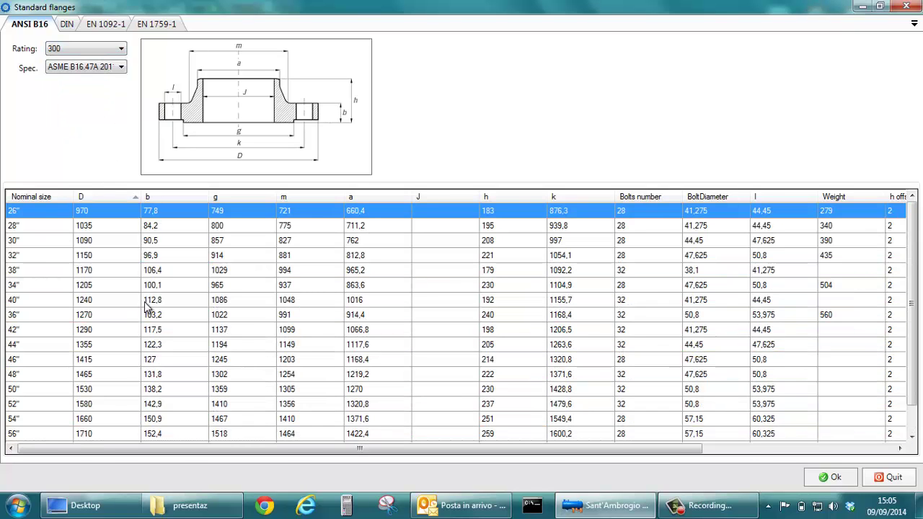
{"action": "left_click", "coordinate": [121, 67]}
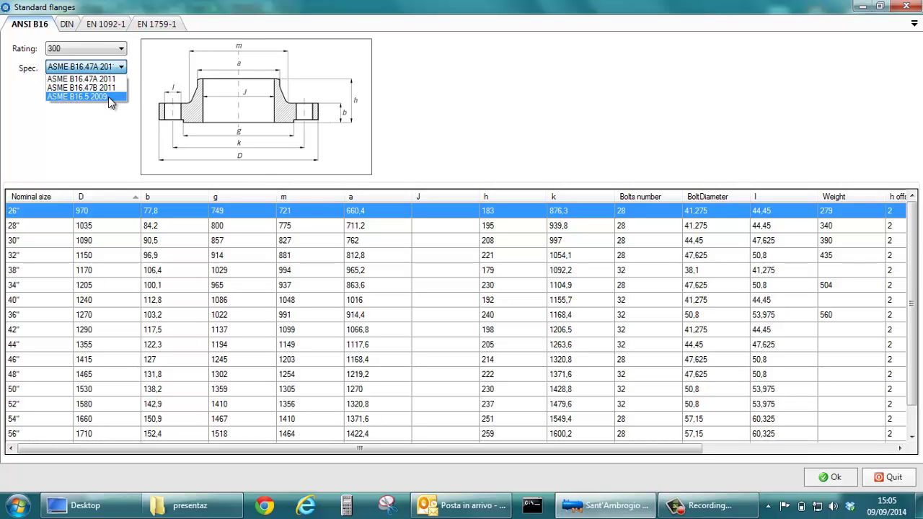
{"action": "left_click", "coordinate": [110, 98]}
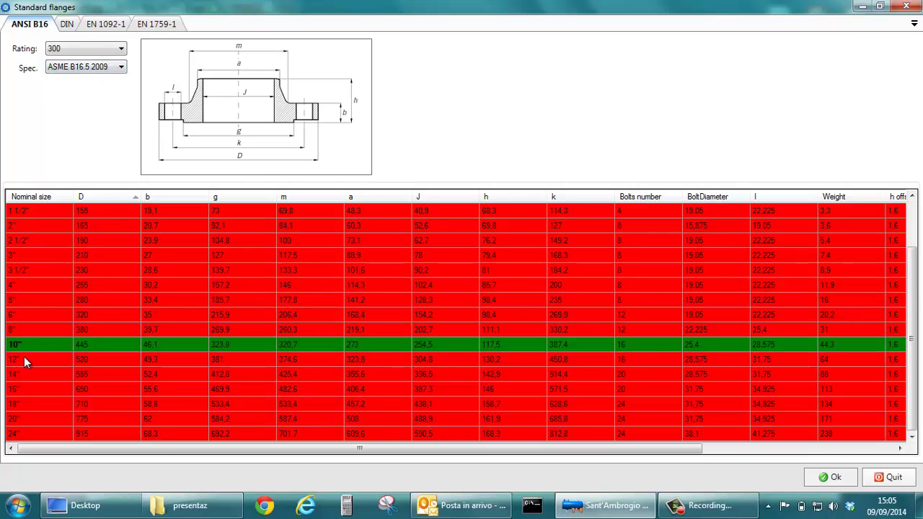
{"action": "double_click", "coordinate": [23, 344]}
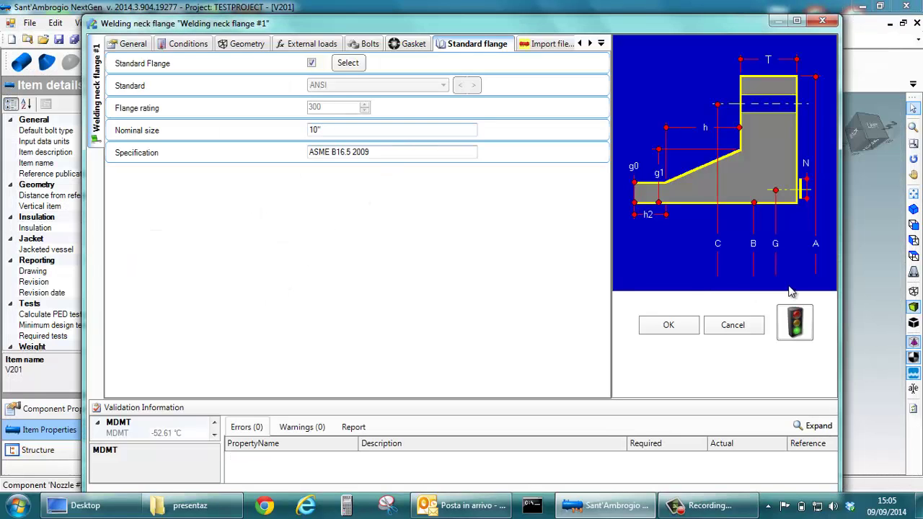
Check the welding neck flange's calculation results and accept the flange into the vessel model.
{"action": "left_click", "coordinate": [796, 326]}
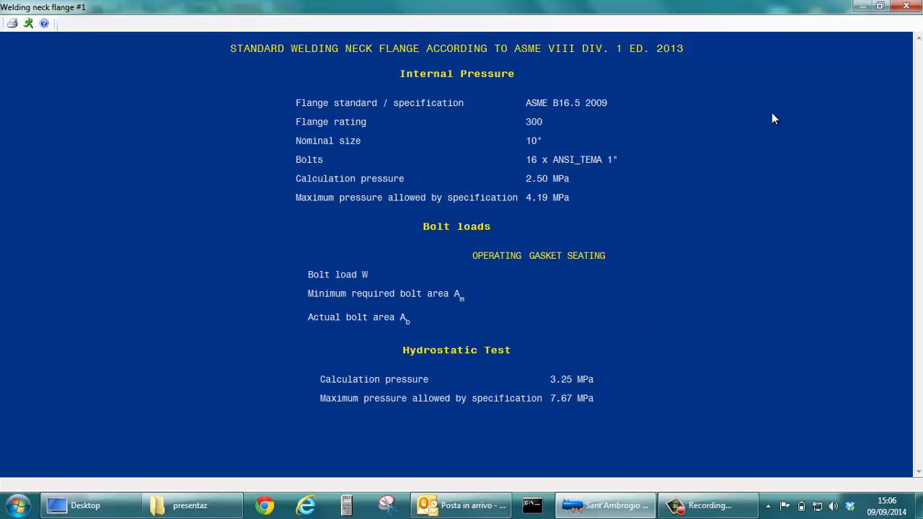
{"action": "left_click", "coordinate": [907, 7]}
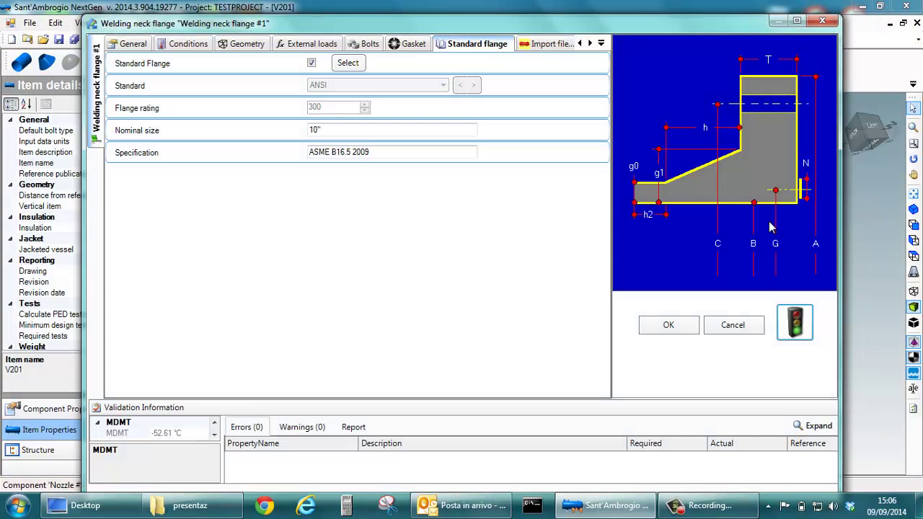
{"action": "left_click", "coordinate": [669, 326]}
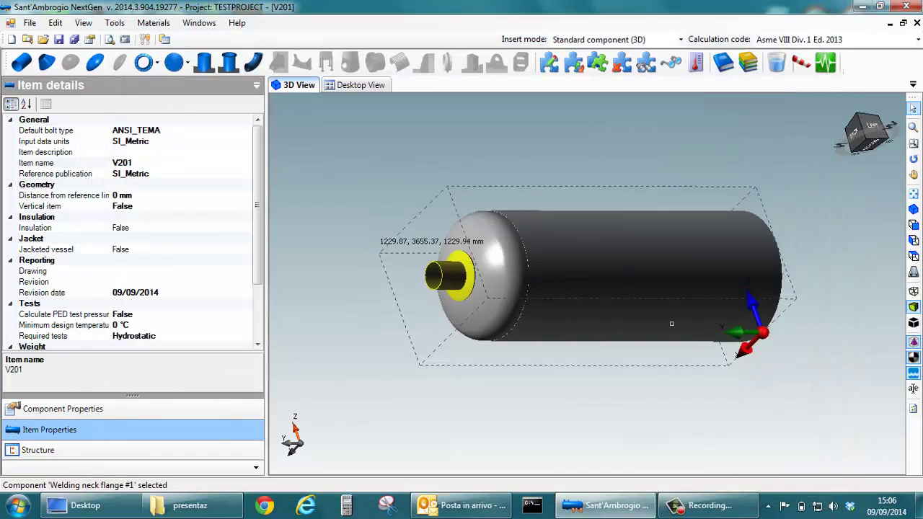
Copy Torispherical head #1 to the open end of the shell without its connected nozzle, declining to edit the copy.
{"action": "left_click_drag", "start_coordinate": [679, 285], "coordinate": [509, 285]}
{"action": "left_click_drag", "start_coordinate": [664, 290], "coordinate": [509, 251]}
{"action": "left_click", "coordinate": [758, 211]}
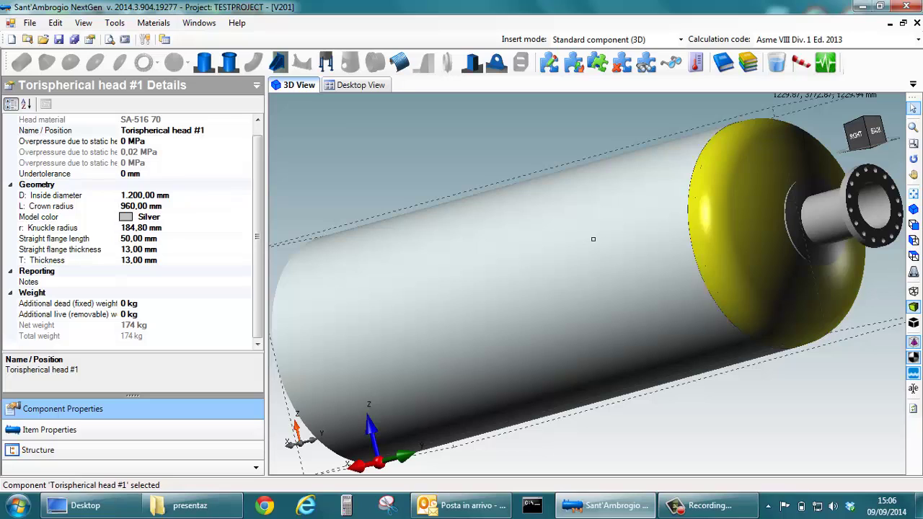
{"action": "right_click", "coordinate": [701, 231]}
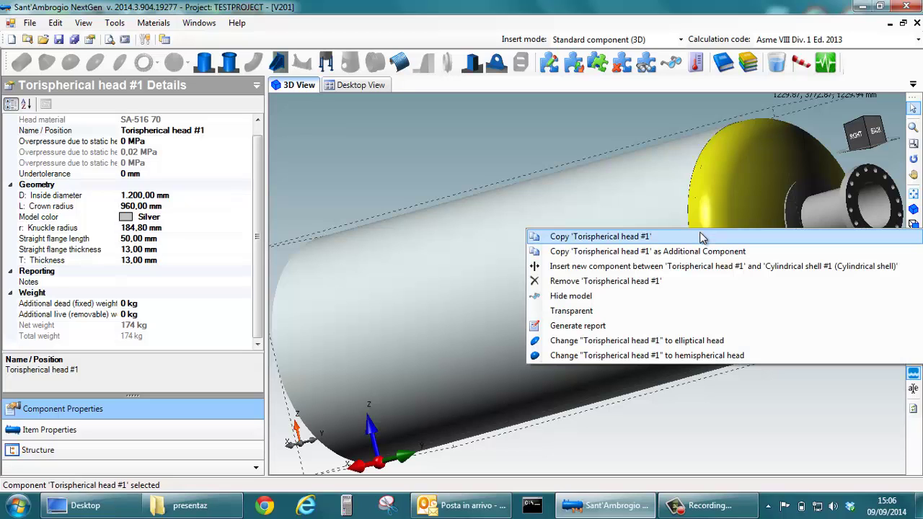
{"action": "left_click", "coordinate": [699, 237]}
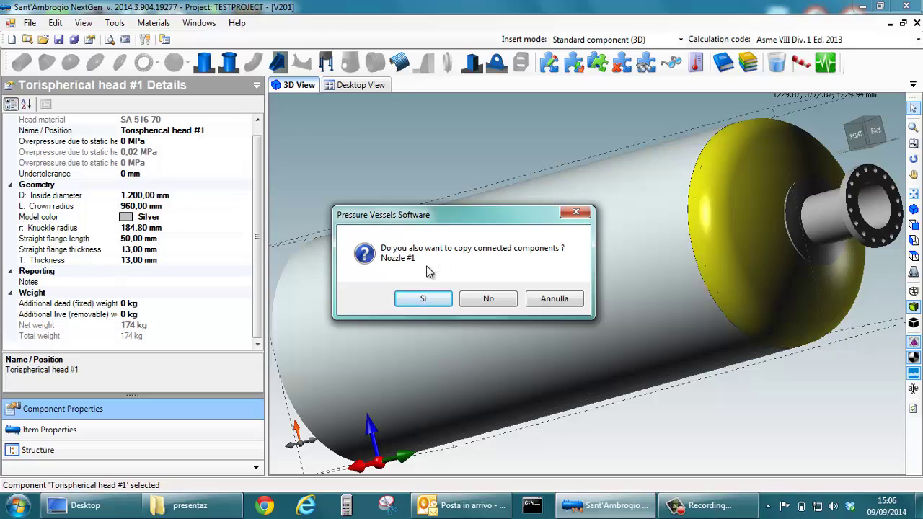
{"action": "left_click", "coordinate": [478, 300]}
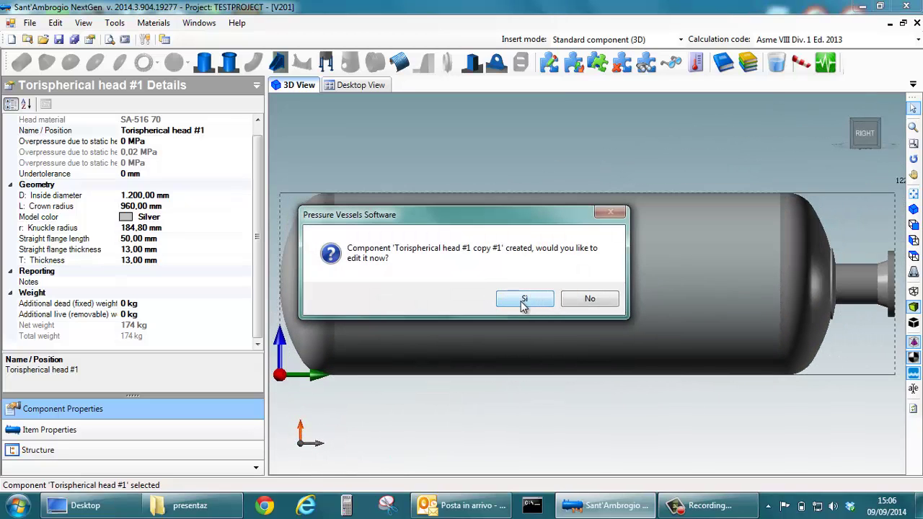
{"action": "left_click", "coordinate": [589, 299]}
{"action": "left_click_drag", "start_coordinate": [589, 299], "coordinate": [659, 295]}
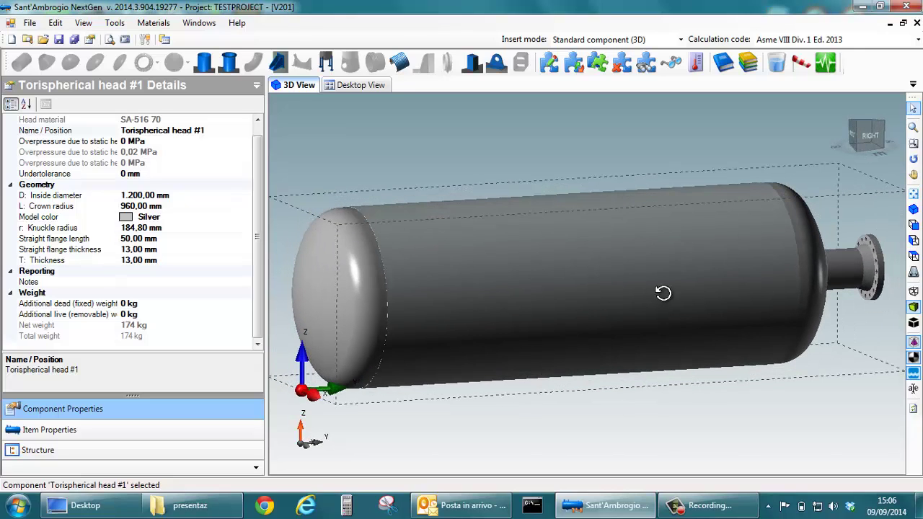
{"action": "right_click", "coordinate": [607, 296]}
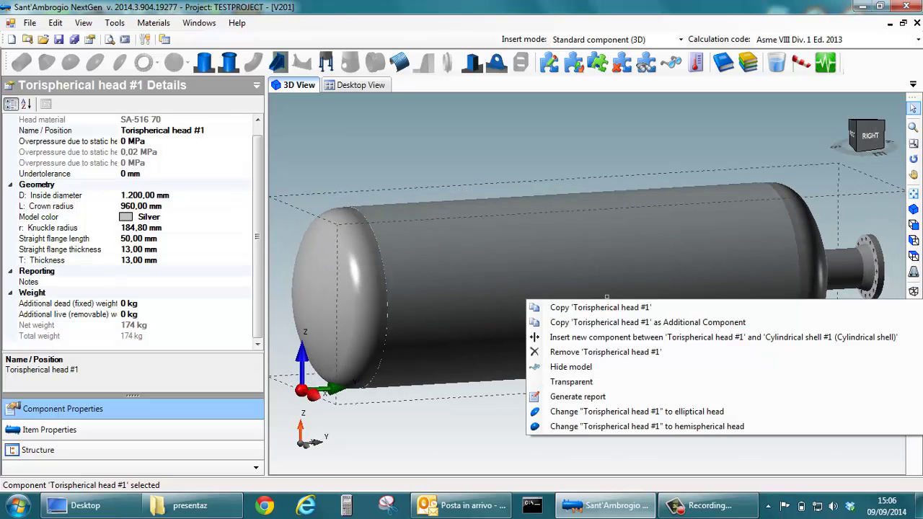
{"action": "left_click", "coordinate": [539, 257]}
Generate the V201 item report for all components under operating conditions, in both metric and customary units.
{"action": "left_click", "coordinate": [512, 229]}
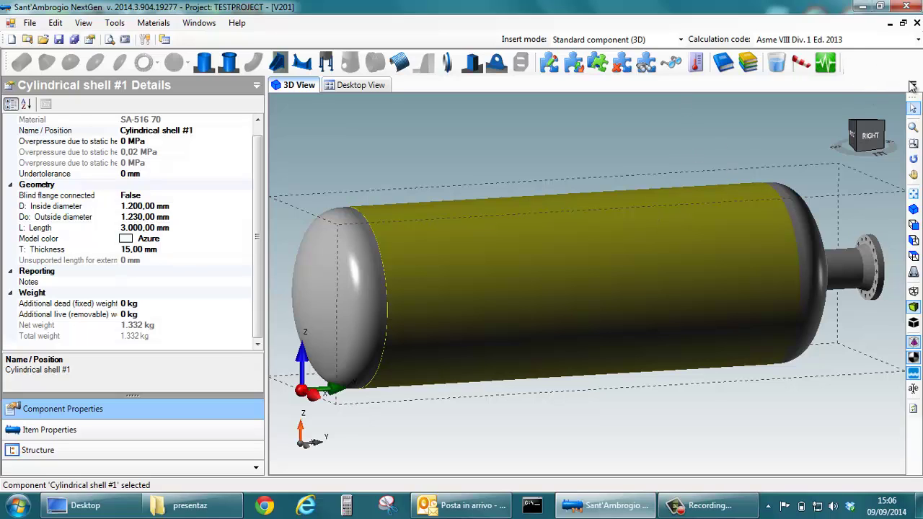
{"action": "left_click", "coordinate": [751, 65]}
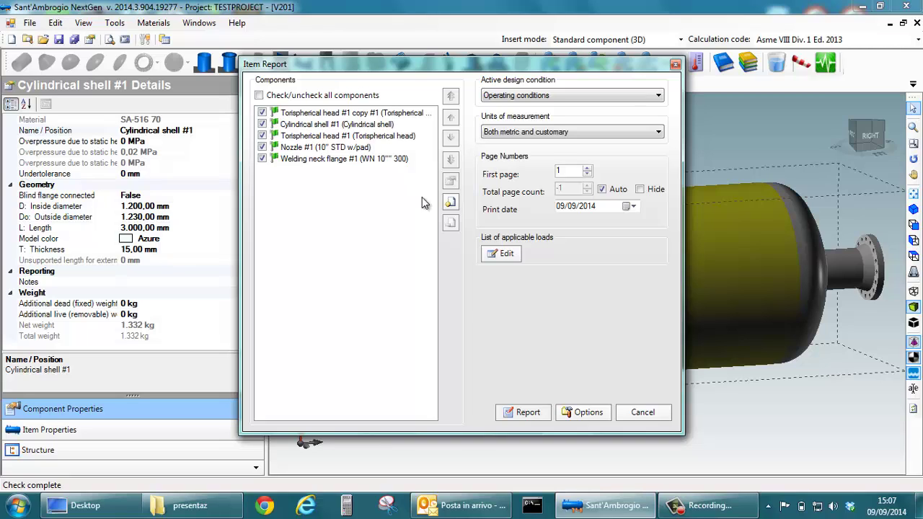
{"action": "left_click", "coordinate": [524, 417]}
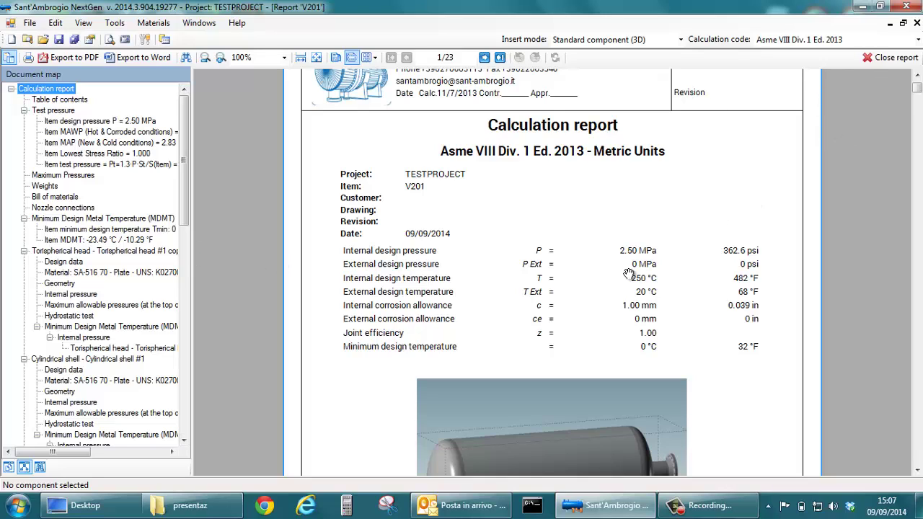
Examine the report's test pressure, maximum pressures, nozzle connections and MDMT tables, plus the copied torispherical head's calculation.
{"action": "left_click_drag", "start_coordinate": [918, 87], "coordinate": [919, 121]}
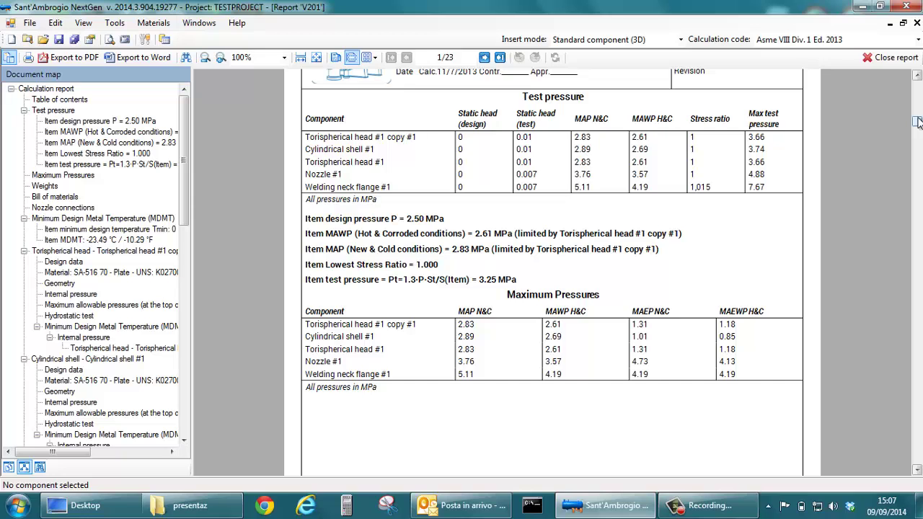
{"action": "left_click_drag", "start_coordinate": [918, 123], "coordinate": [918, 170]}
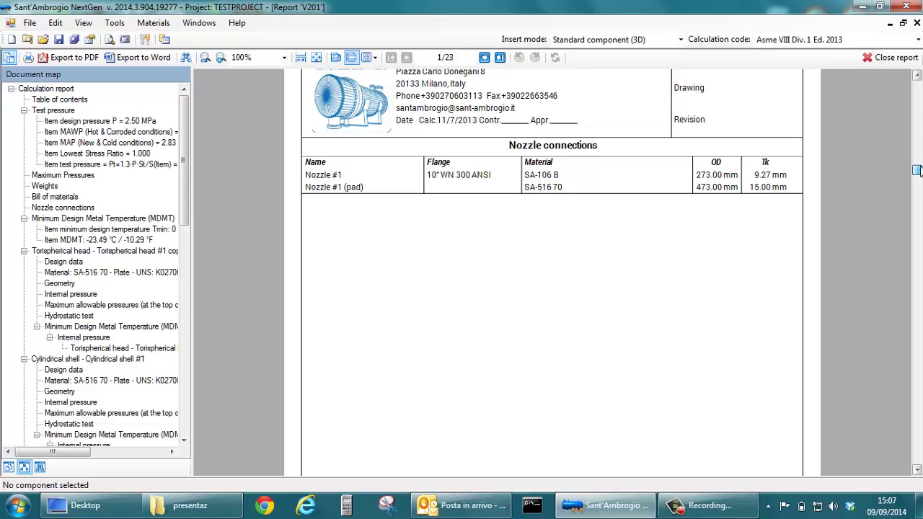
{"action": "left_click_drag", "start_coordinate": [917, 170], "coordinate": [917, 185]}
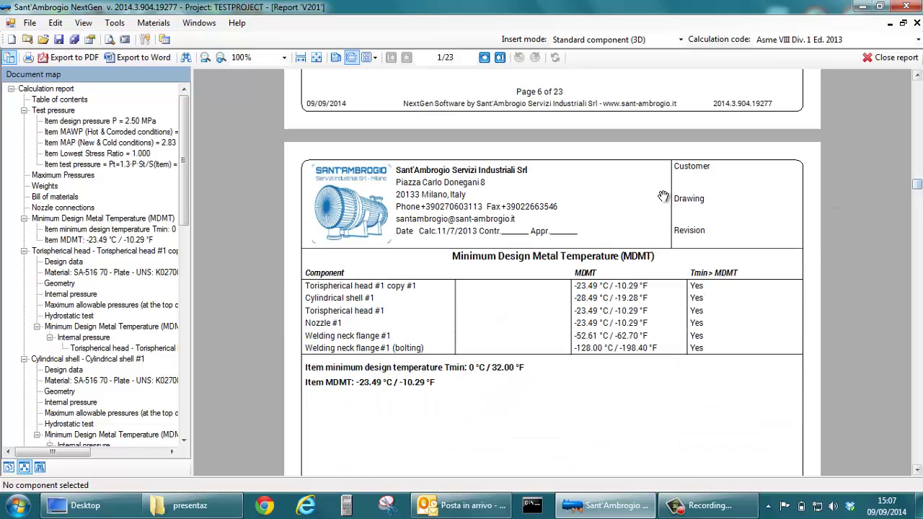
{"action": "scroll", "coordinate": [663, 197], "scroll_direction": "down", "scroll_amount": 10}
{"action": "scroll", "coordinate": [675, 217], "scroll_direction": "up", "scroll_amount": 2}
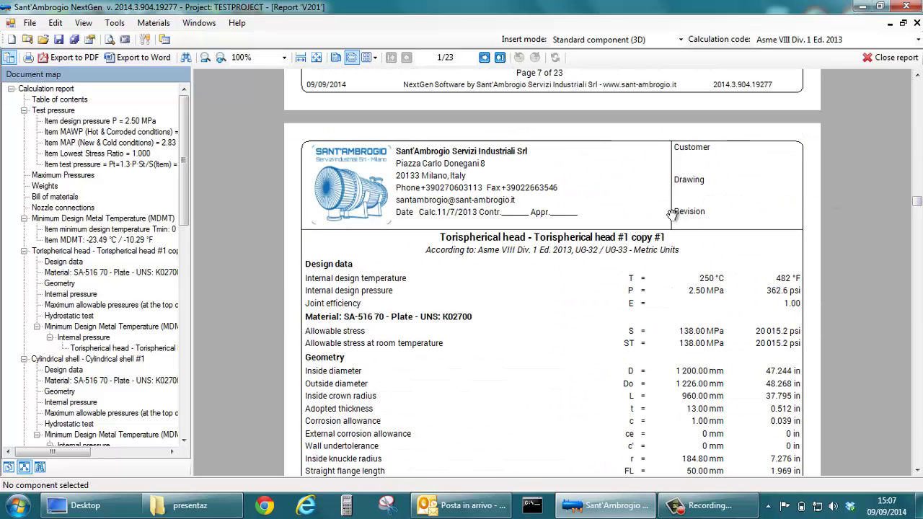
{"action": "scroll", "coordinate": [671, 215], "scroll_direction": "down", "scroll_amount": 15}
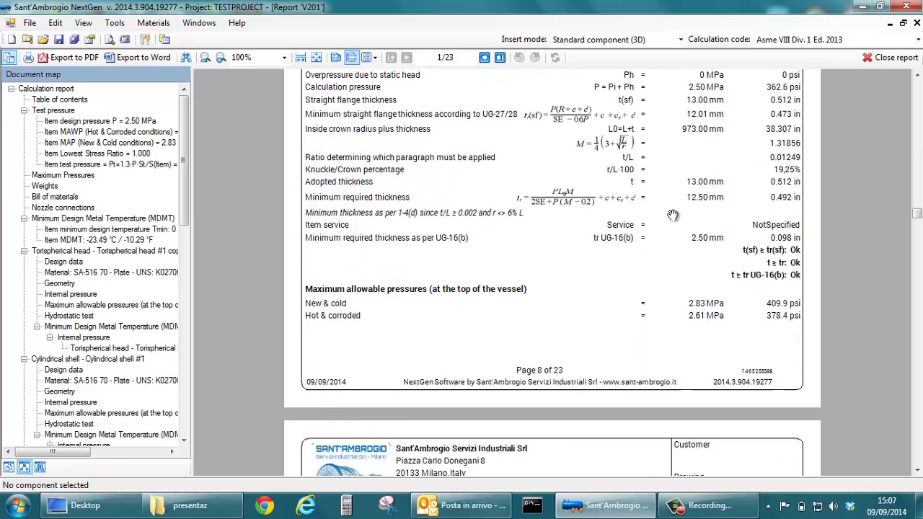
{"action": "scroll", "coordinate": [673, 215], "scroll_direction": "down", "scroll_amount": 5}
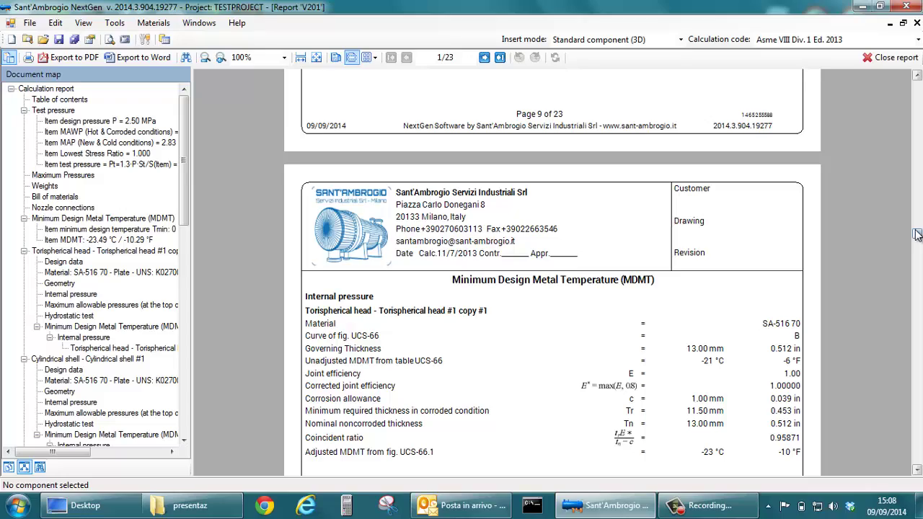
Examine the report's calculations for Torispherical head #1 and the reinforcement of opening for Nozzle #1.
{"action": "left_click_drag", "start_coordinate": [917, 235], "coordinate": [917, 285]}
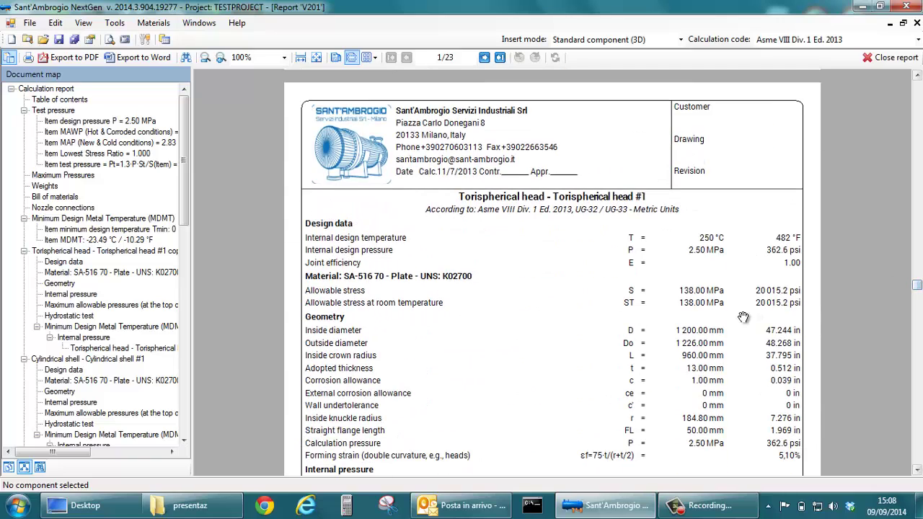
{"action": "scroll", "coordinate": [725, 211], "scroll_direction": "down", "scroll_amount": 3}
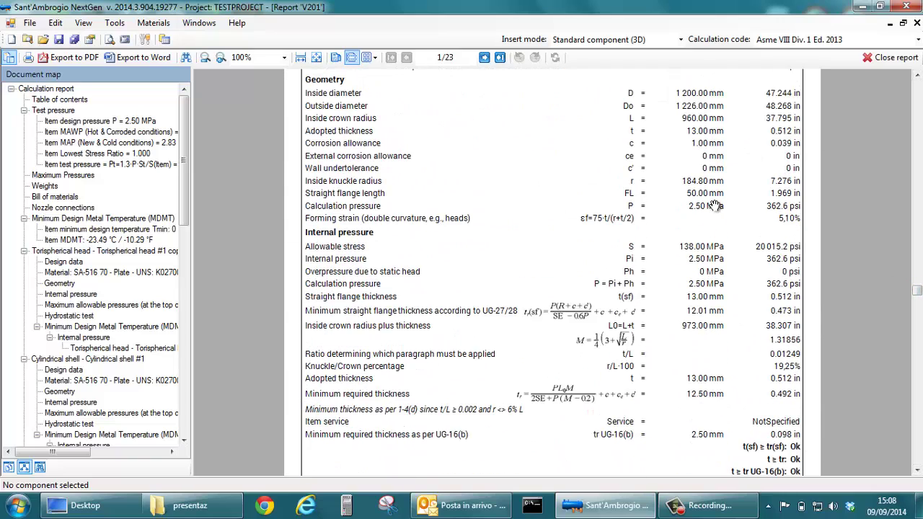
{"action": "scroll", "coordinate": [716, 205], "scroll_direction": "up", "scroll_amount": 2}
{"action": "scroll", "coordinate": [716, 205], "scroll_direction": "up", "scroll_amount": 3}
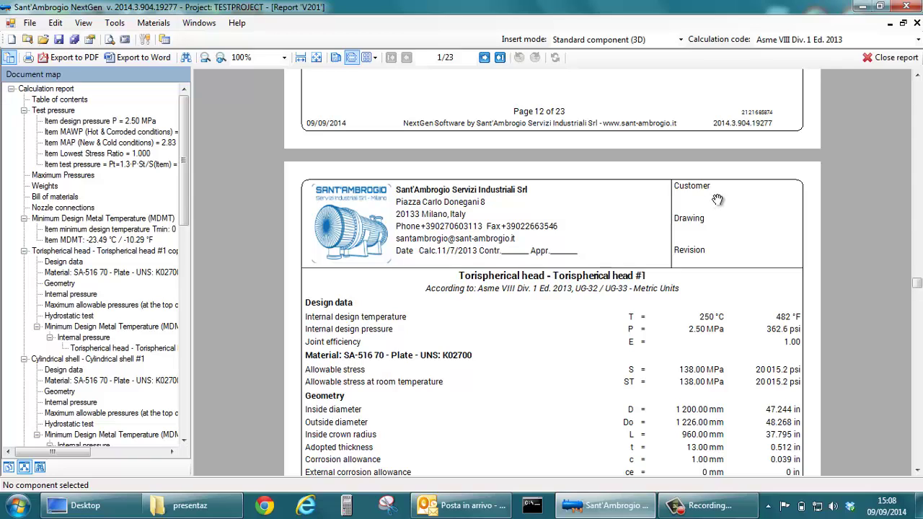
{"action": "scroll", "coordinate": [718, 200], "scroll_direction": "down", "scroll_amount": 4}
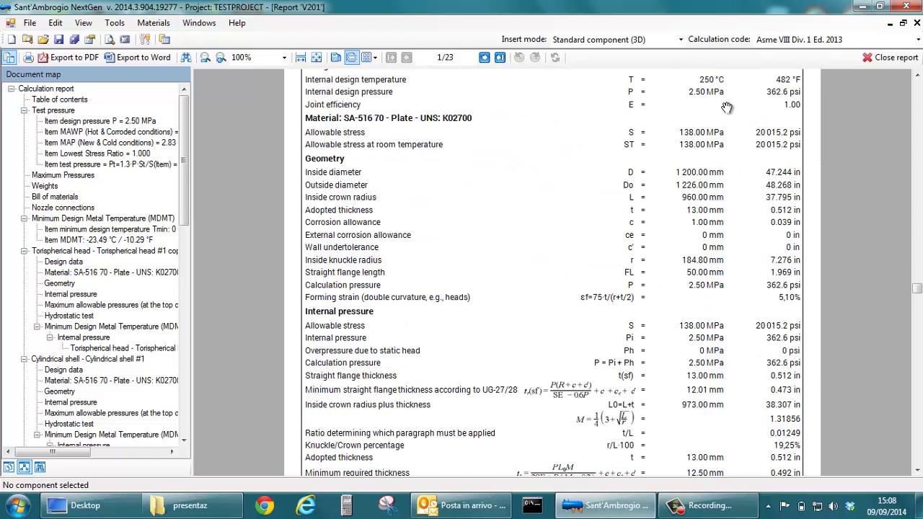
{"action": "scroll", "coordinate": [729, 112], "scroll_direction": "down", "scroll_amount": 4}
{"action": "scroll", "coordinate": [727, 121], "scroll_direction": "down", "scroll_amount": 4}
{"action": "scroll", "coordinate": [727, 128], "scroll_direction": "down", "scroll_amount": 10}
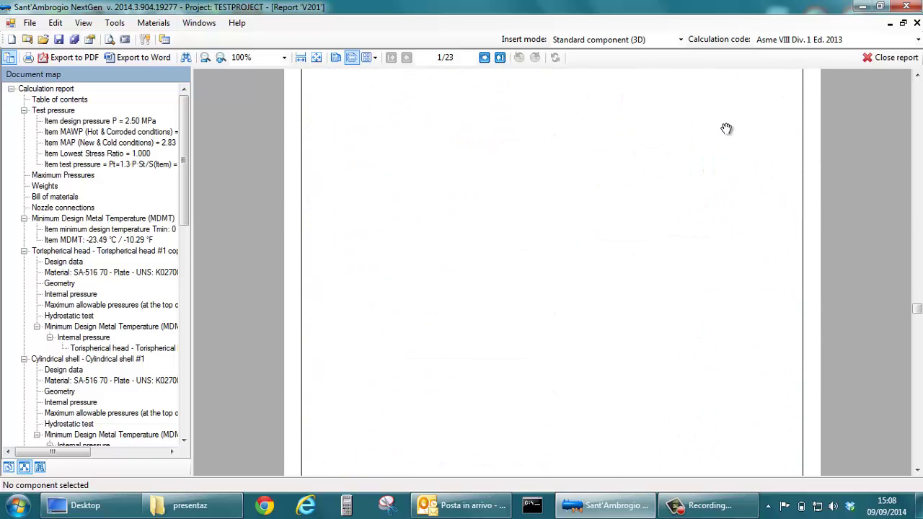
{"action": "scroll", "coordinate": [723, 134], "scroll_direction": "down", "scroll_amount": 3}
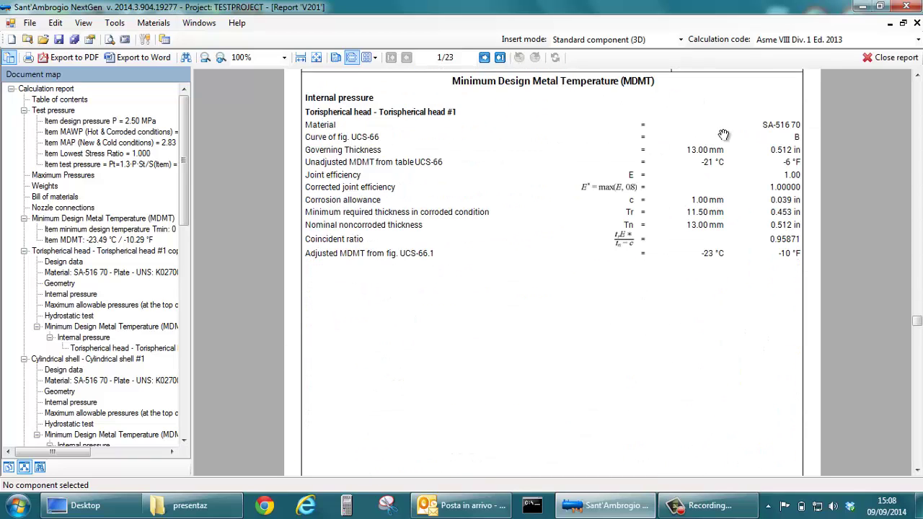
{"action": "scroll", "coordinate": [723, 136], "scroll_direction": "down", "scroll_amount": 8}
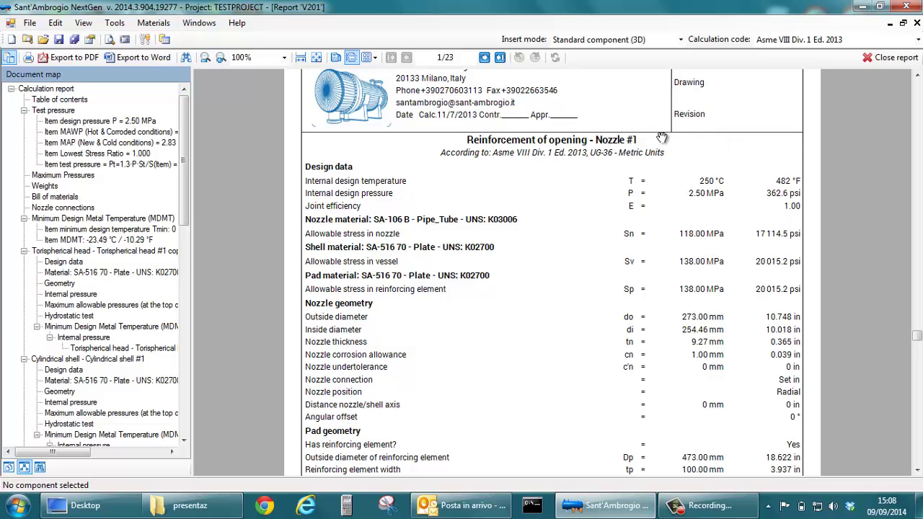
{"action": "scroll", "coordinate": [662, 138], "scroll_direction": "down", "scroll_amount": 5}
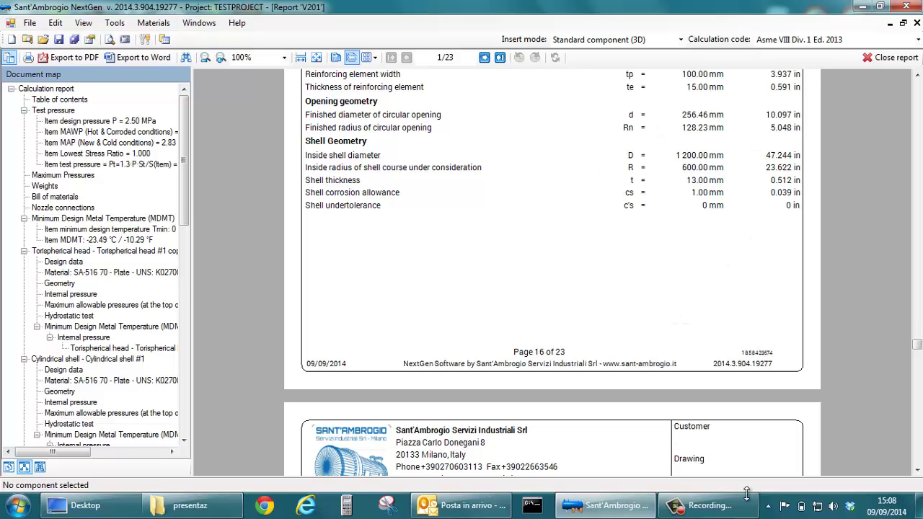
{"action": "left_click", "coordinate": [703, 505]}
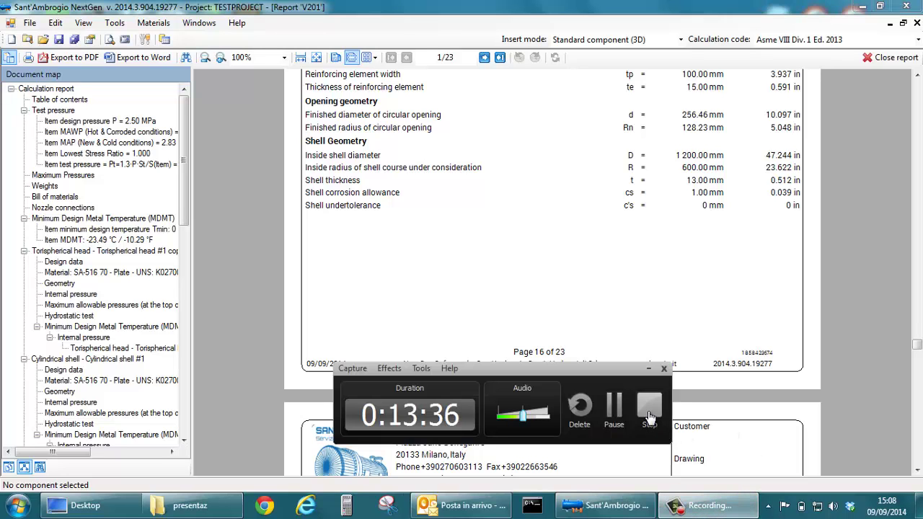